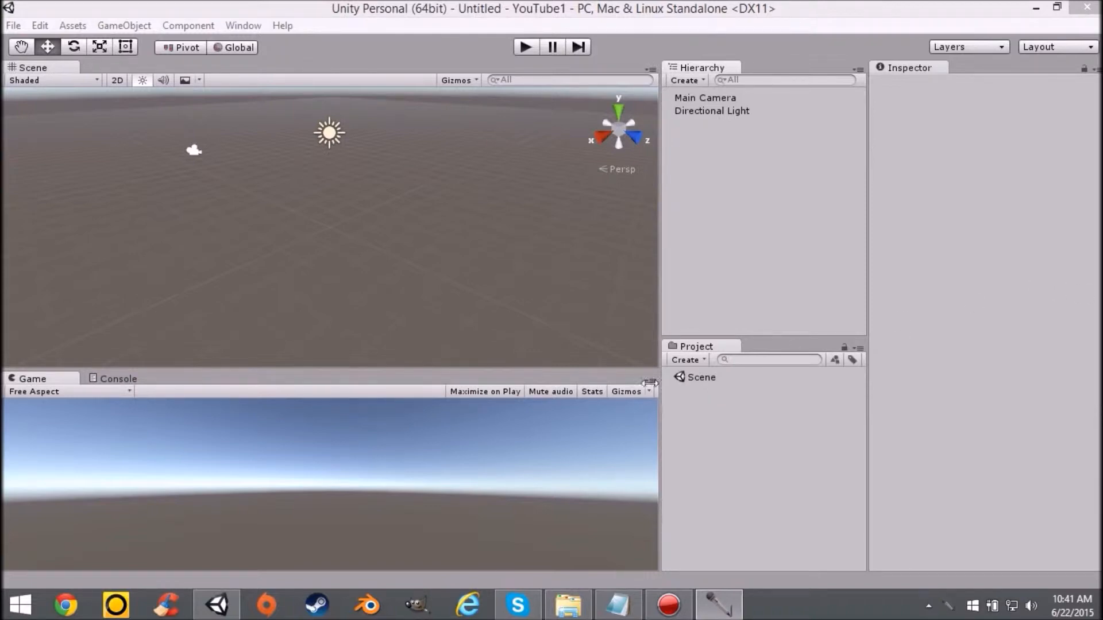
# Import the sHARK model file from the file explorer into the project's assets.
pyautogui.click(622, 17)
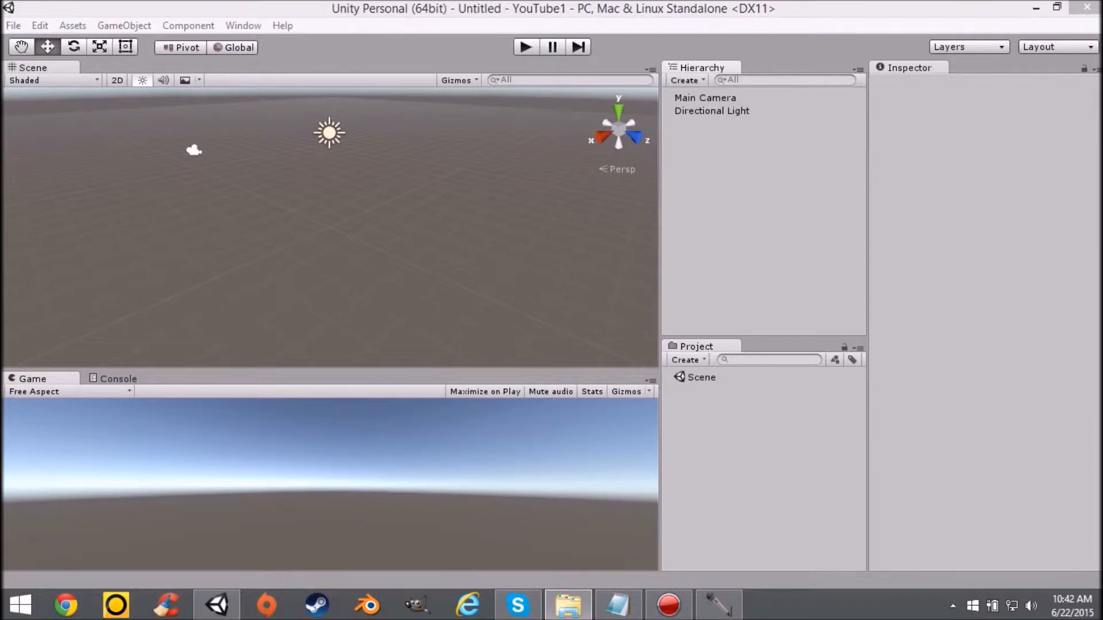
pyautogui.moveTo(780, 619); pyautogui.dragTo(780, 566)
pyautogui.moveTo(770, 475); pyautogui.dragTo(770, 476)
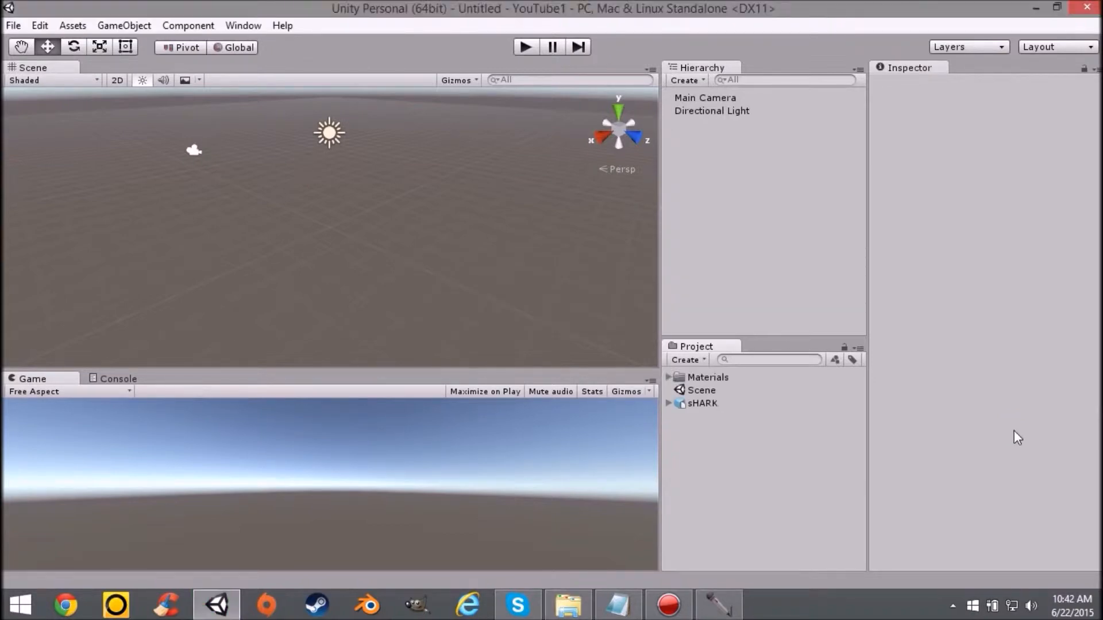
# Examine the imported sHARK model's sub-objects, its animation import settings and its 3D preview.
pyautogui.click(668, 404)
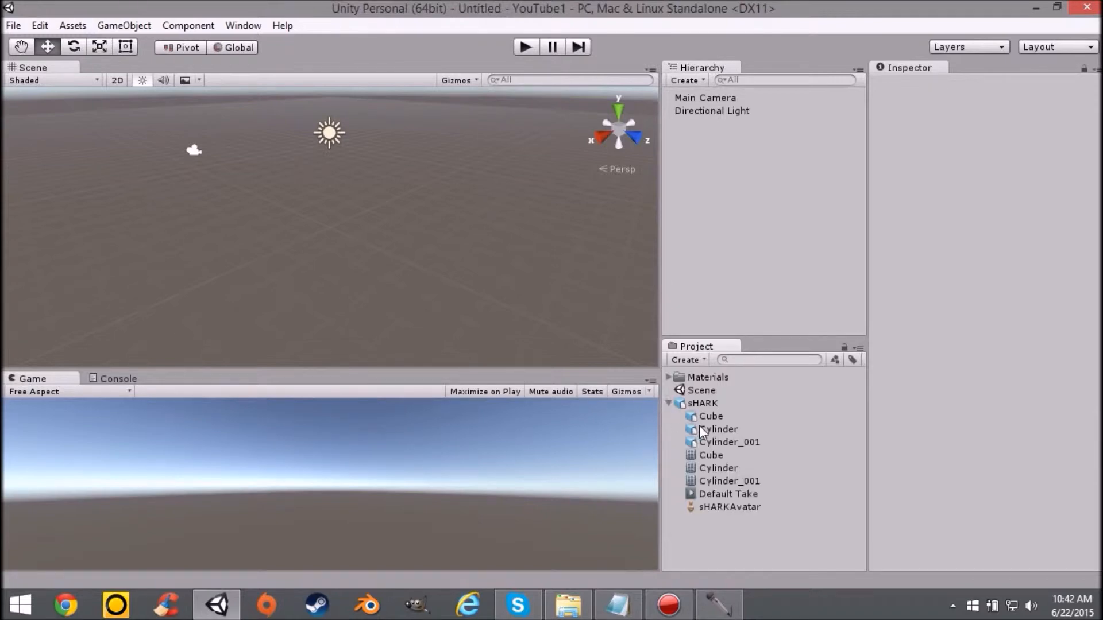
pyautogui.click(694, 401)
pyautogui.click(669, 404)
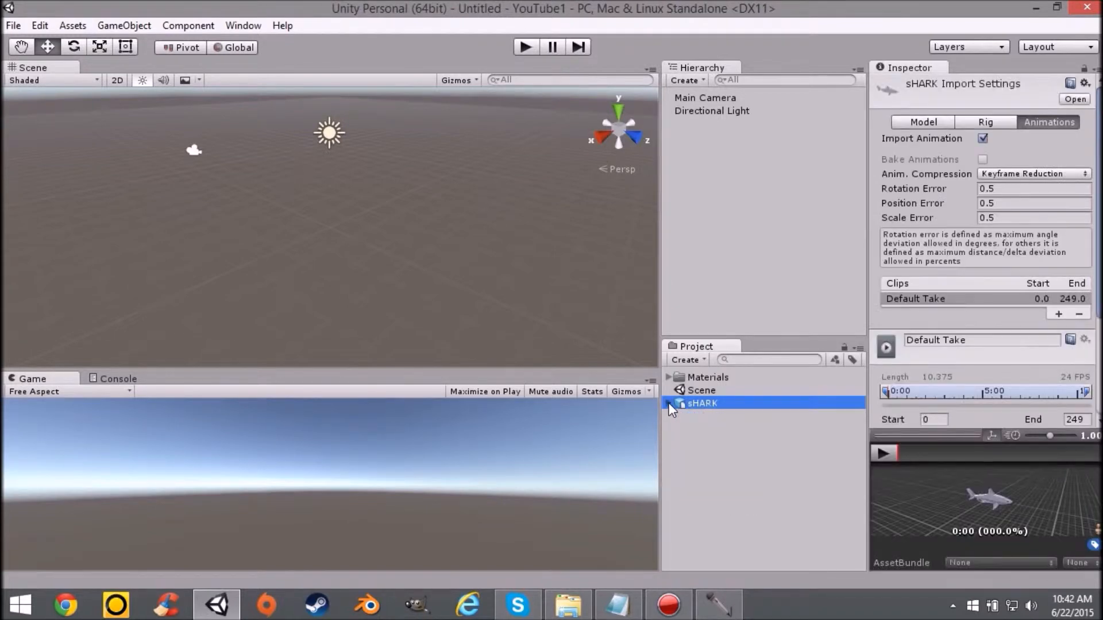
pyautogui.scroll(-5, 1074, 243)
pyautogui.scroll(5, 1074, 242)
pyautogui.scroll(3, 1022, 494)
pyautogui.moveTo(1039, 497); pyautogui.dragTo(950, 501)
pyautogui.scroll(10, 950, 501)
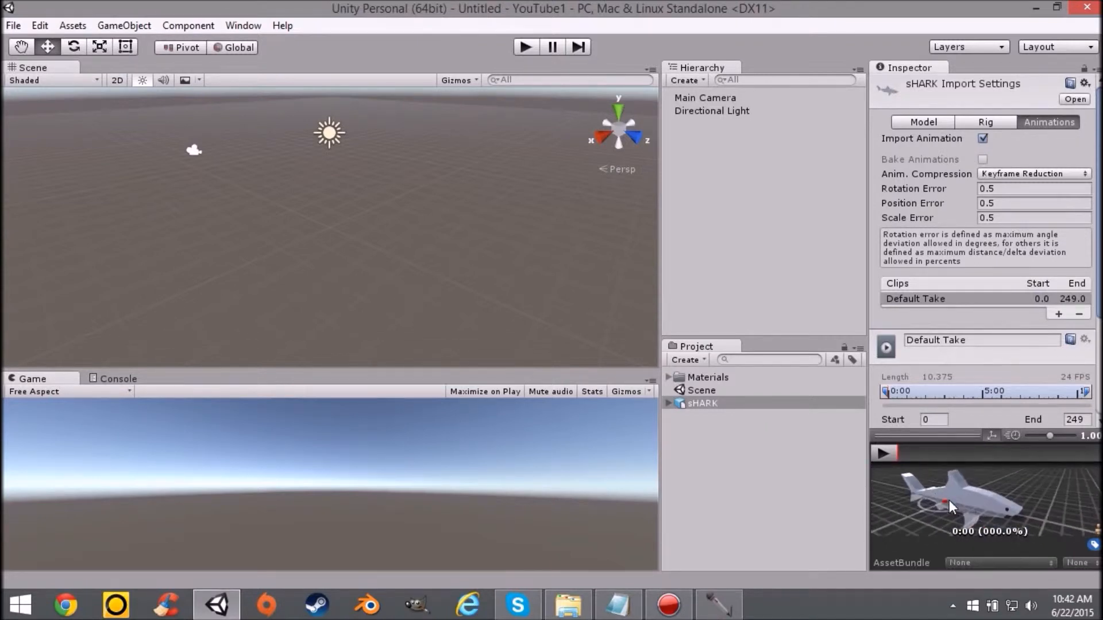
pyautogui.click(709, 401)
pyautogui.scroll(-8, 962, 497)
pyautogui.scroll(4, 963, 494)
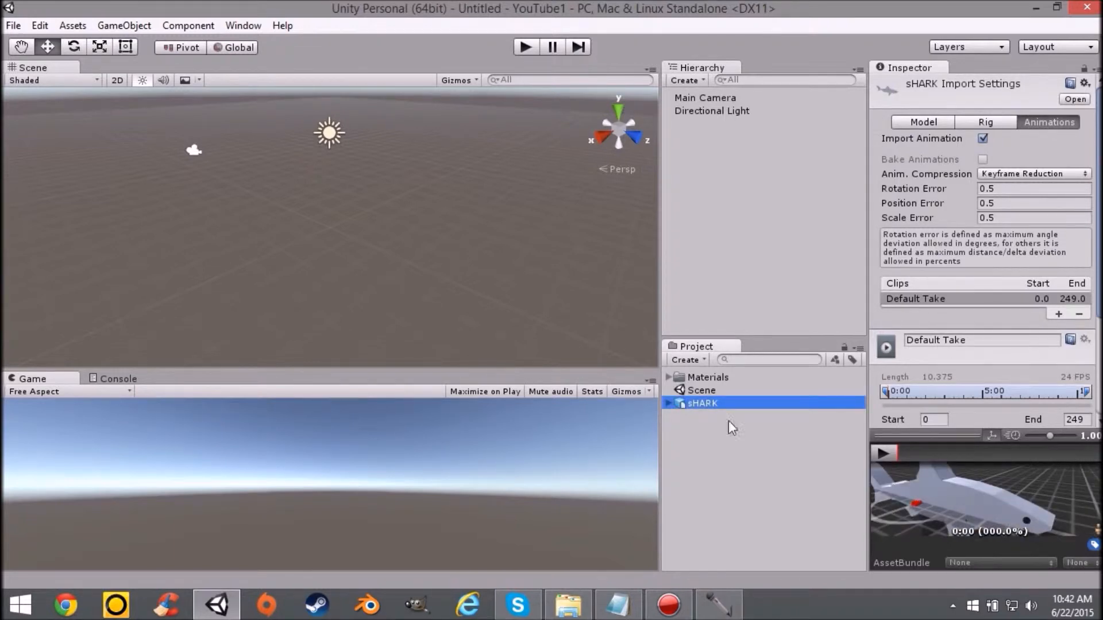
pyautogui.scroll(-5, 978, 365)
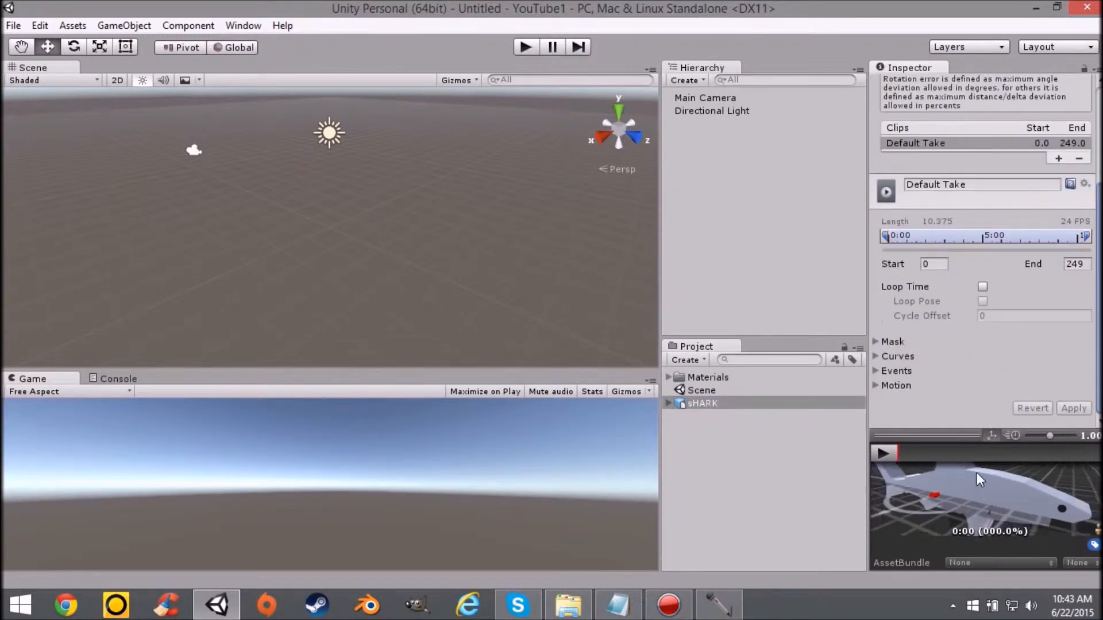
# Add the sHARK model from the project assets to the scene hierarchy.
pyautogui.moveTo(697, 403); pyautogui.dragTo(735, 252)
pyautogui.scroll(5, 446, 223)
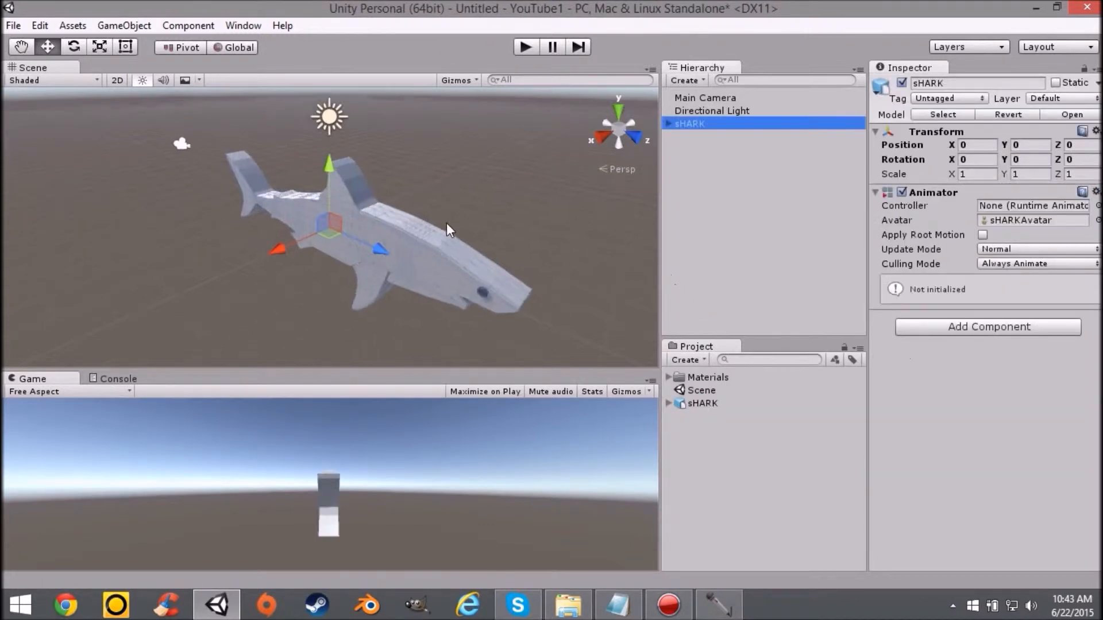
pyautogui.scroll(-4, 560, 214)
pyautogui.scroll(-10, 544, 259)
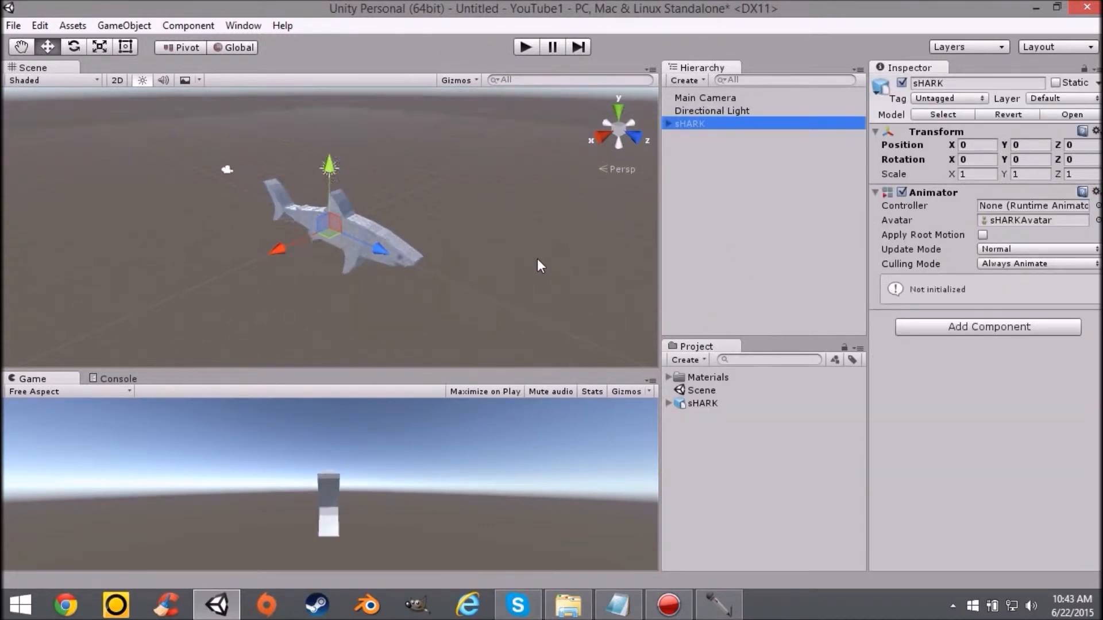
pyautogui.moveTo(518, 256); pyautogui.dragTo(504, 186, button='middle')
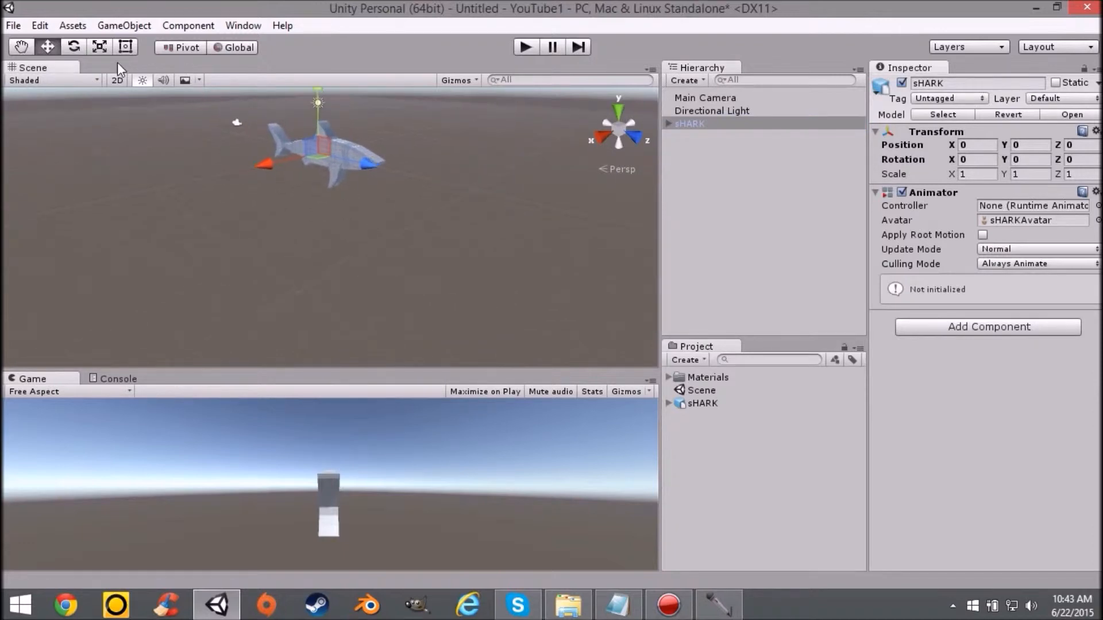
# Scale the shark uniformly to about 0.86 and move it along the X axis to about -7.04.
pyautogui.click(99, 48)
pyautogui.moveTo(318, 154); pyautogui.dragTo(340, 147)
pyautogui.click(47, 46)
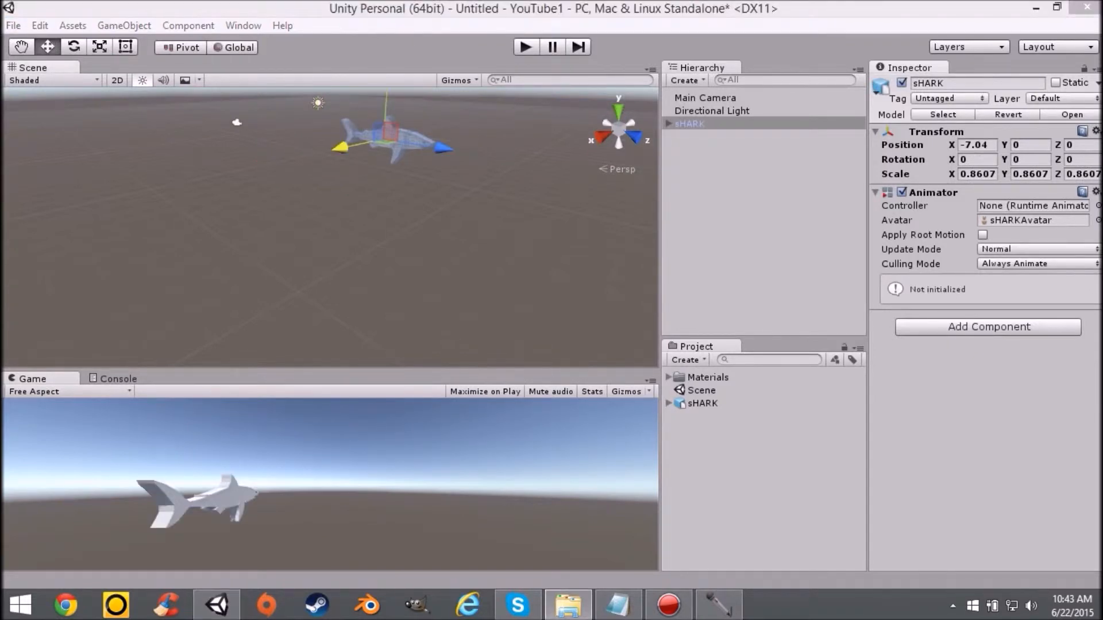
# Import the IMG_0360 and IMG_0361 texture images into the project and inspect the textured shark.
pyautogui.moveTo(992, 555); pyautogui.dragTo(770, 445)
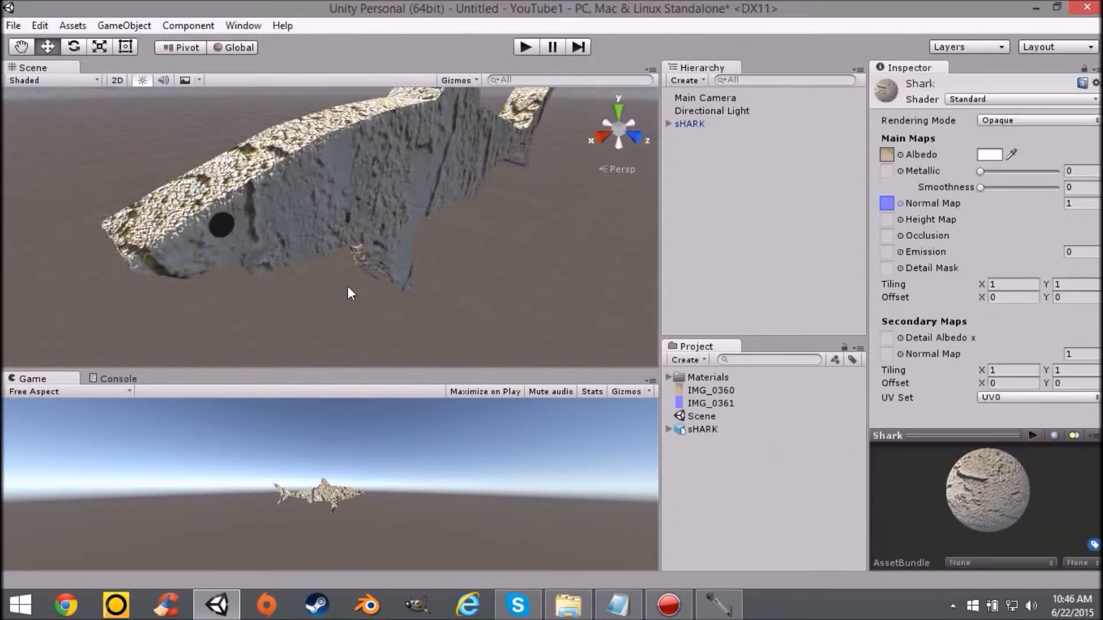
pyautogui.scroll(-3, 346, 285)
pyautogui.moveTo(347, 285); pyautogui.dragTo(251, 214)
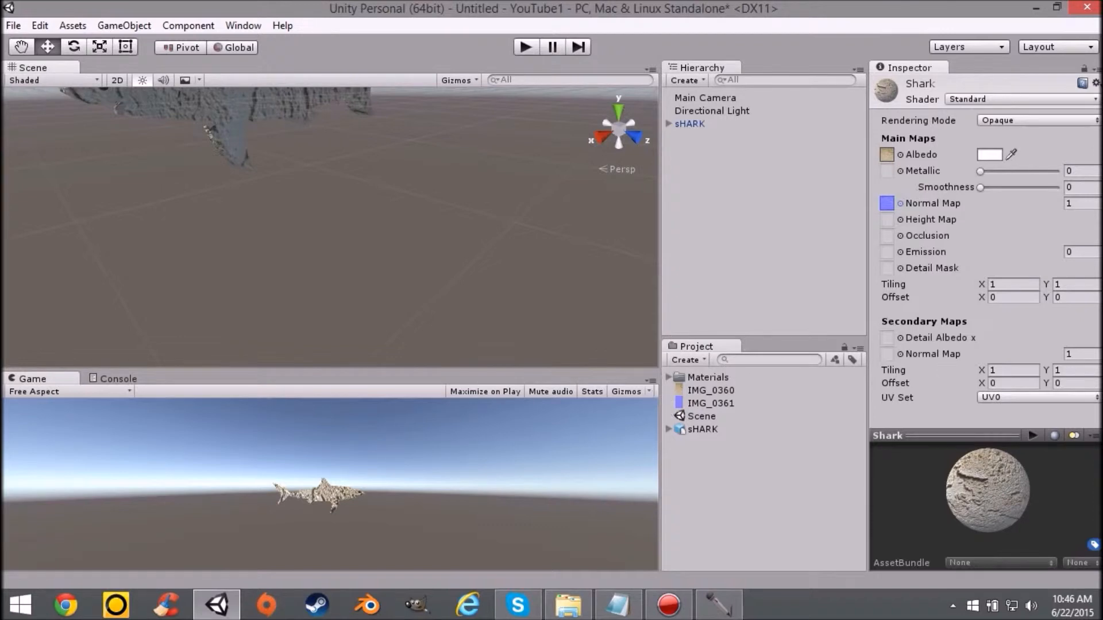
# Import the Subtact - Away audio file from the file explorer into the project and view its import settings.
pyautogui.hotkey('alt', 'Tab')
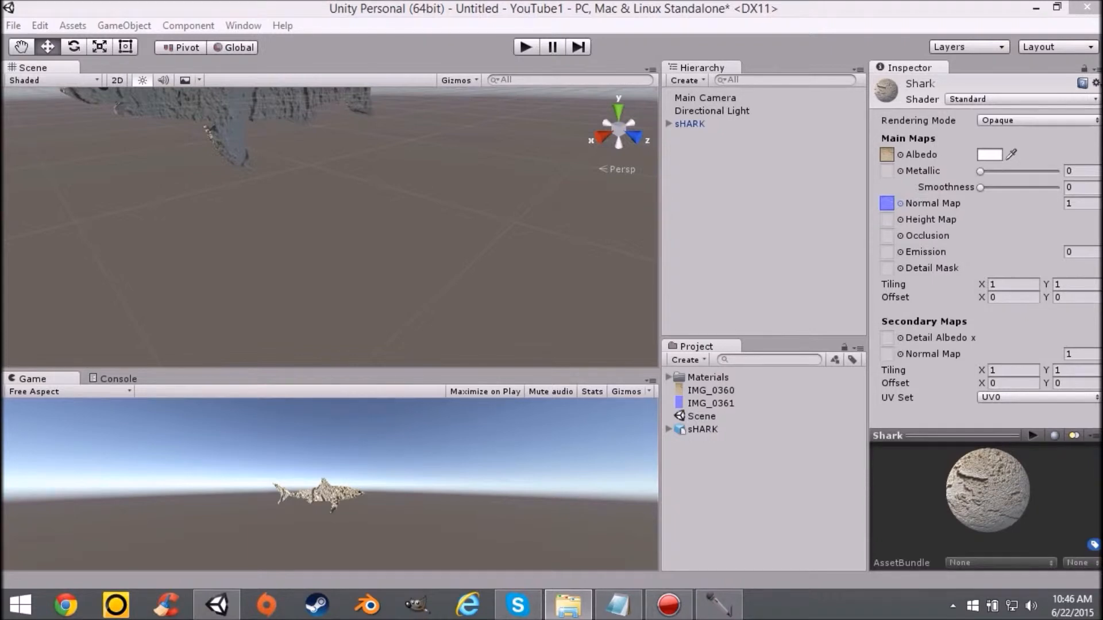
pyautogui.moveTo(1102, 583); pyautogui.dragTo(797, 486)
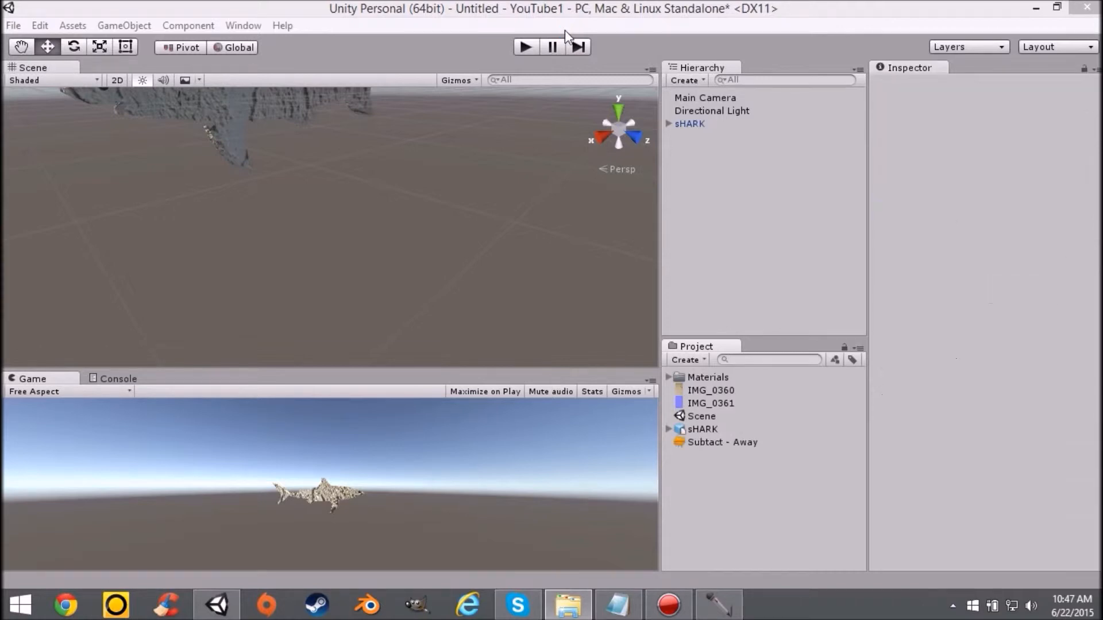
pyautogui.click(697, 443)
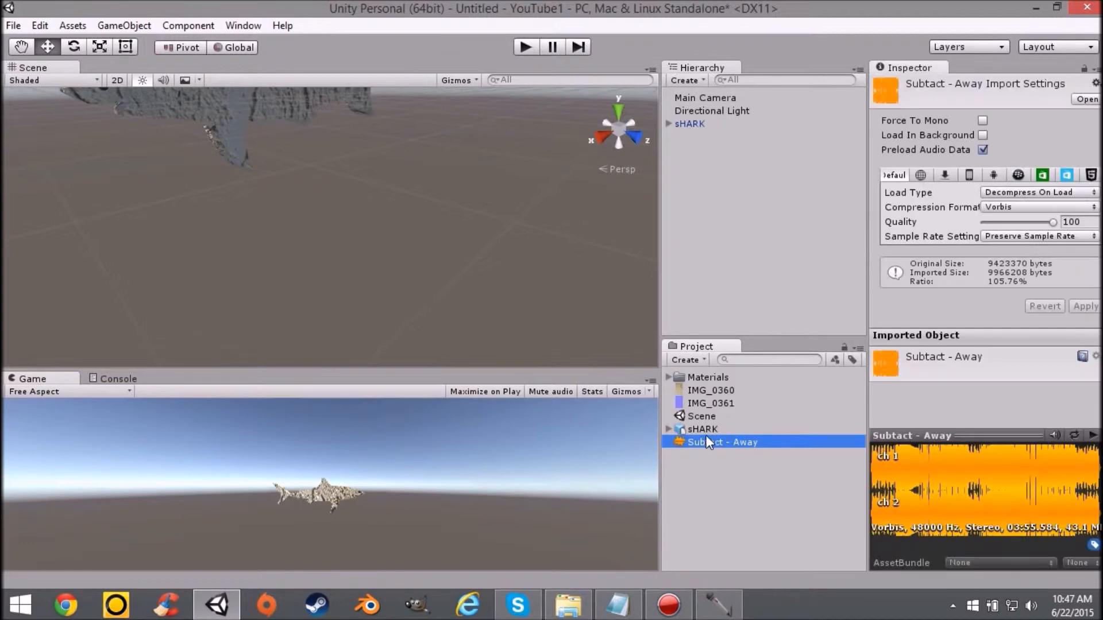
pyautogui.click(709, 429)
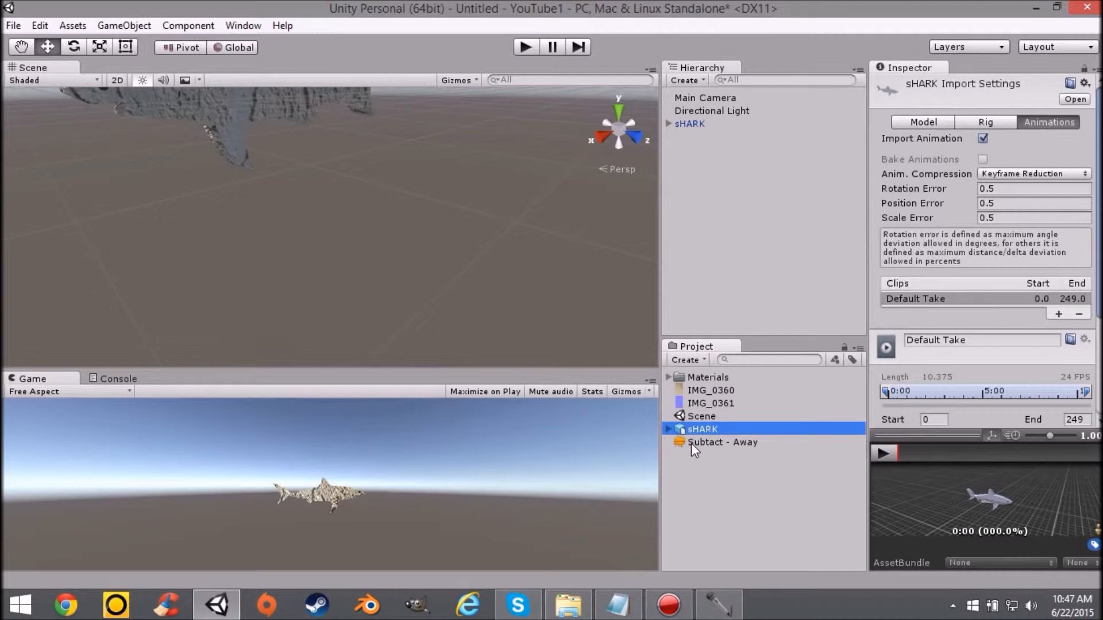
# Place the Subtact - Away audio clip in the scene near the shark as an audio source.
pyautogui.click(691, 443)
pyautogui.scroll(-6, 271, 232)
pyautogui.scroll(7, 312, 228)
pyautogui.scroll(-4, 301, 226)
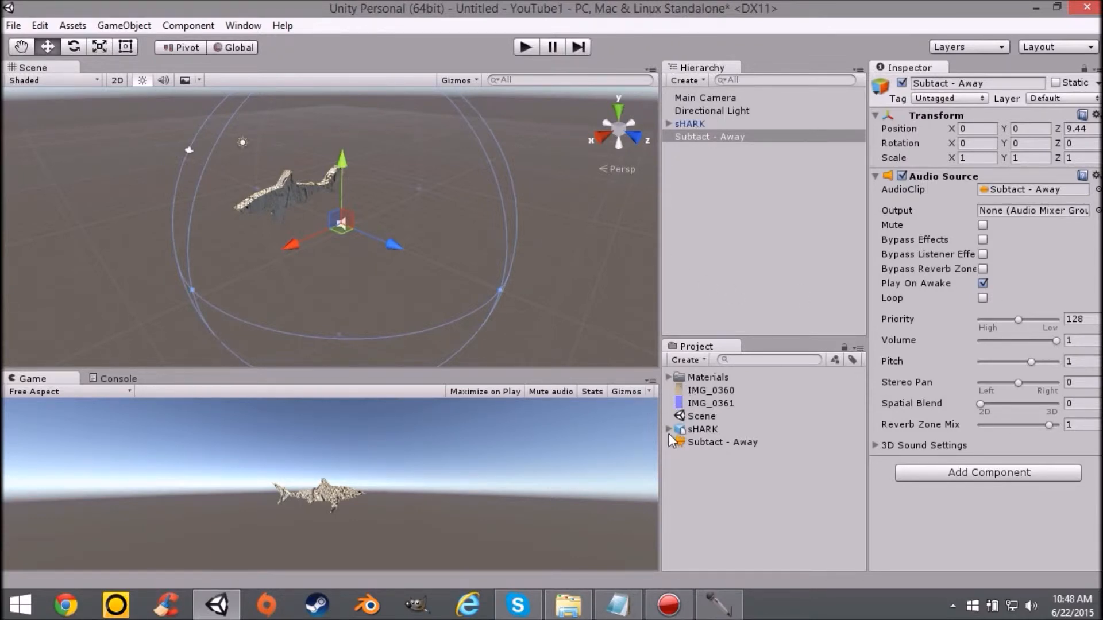
pyautogui.rightClick(713, 481)
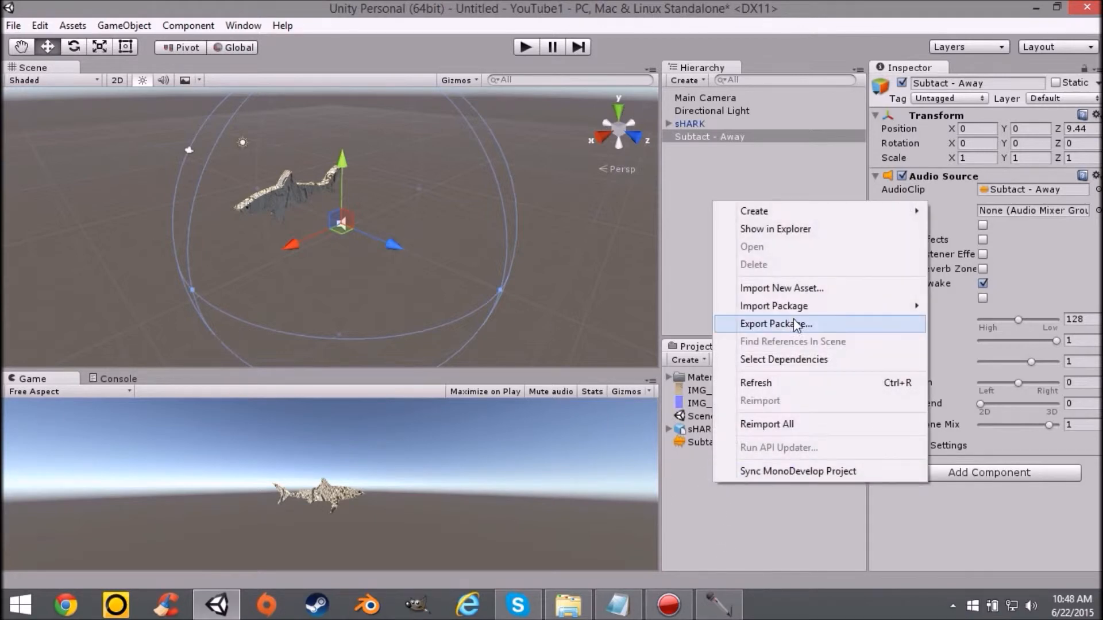
pyautogui.moveTo(788, 321)
pyautogui.click(740, 511)
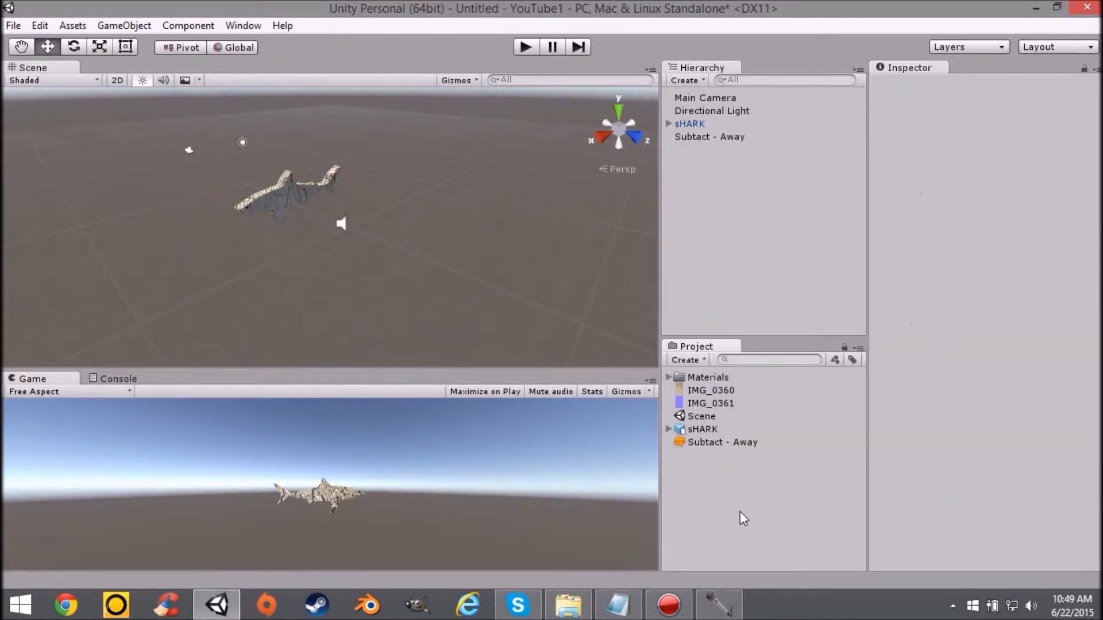
# Import the complete Characters standard asset package with all its files selected.
pyautogui.rightClick(740, 512)
pyautogui.moveTo(823, 343)
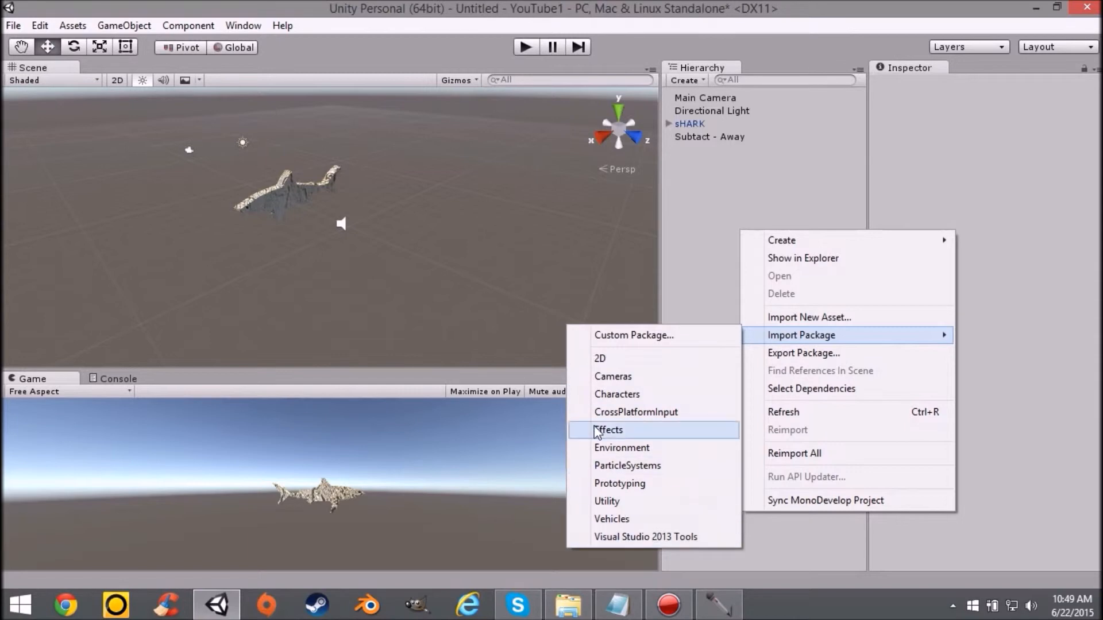
pyautogui.click(628, 395)
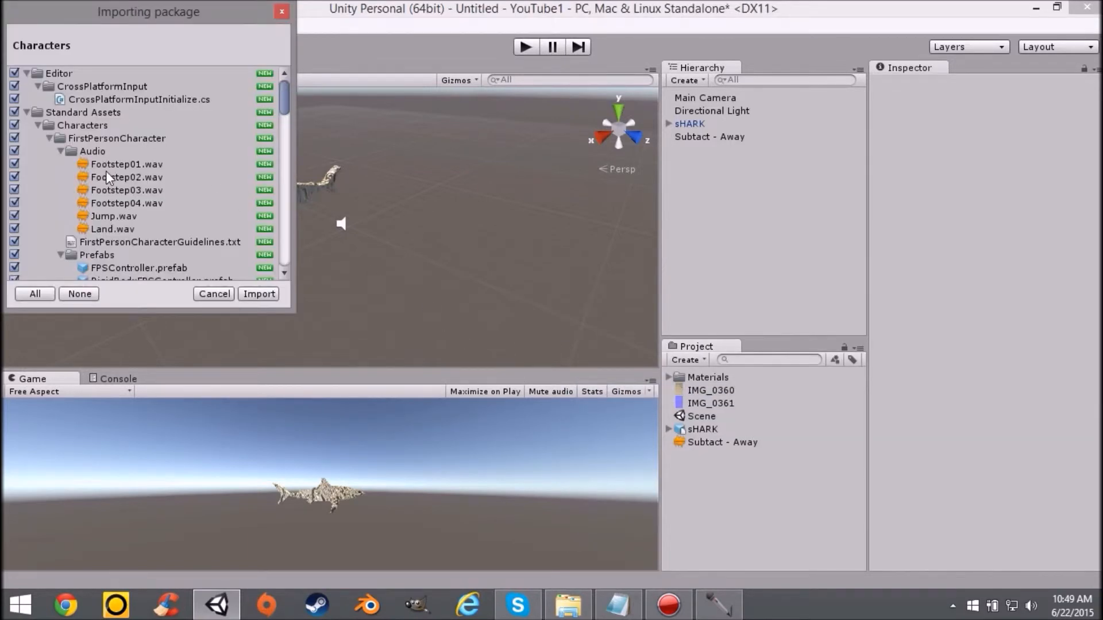
pyautogui.moveTo(285, 104); pyautogui.dragTo(284, 139)
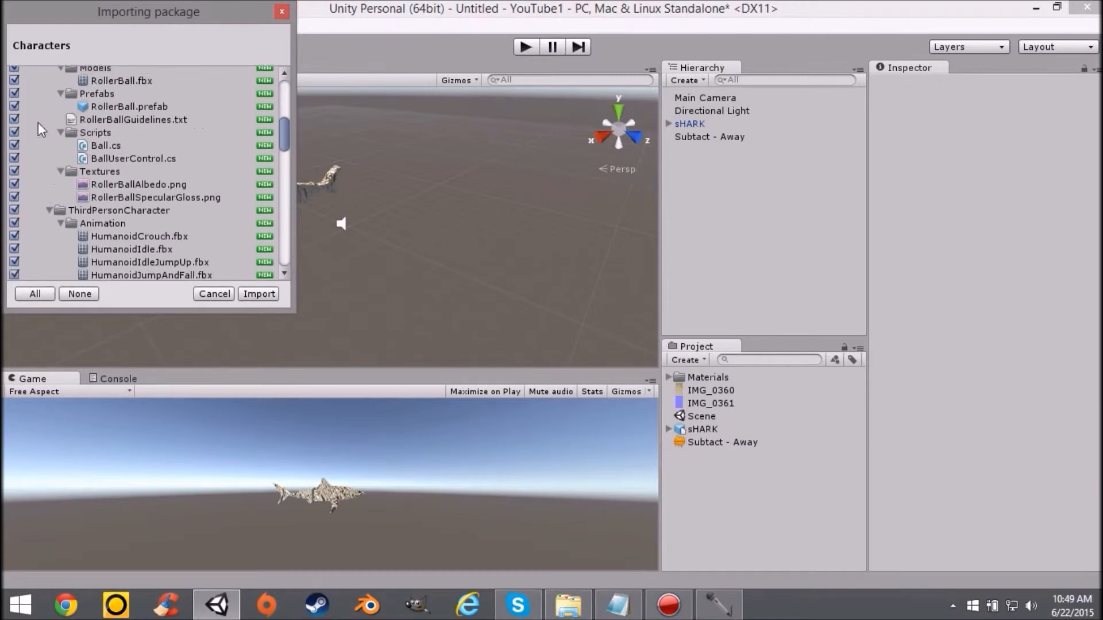
pyautogui.moveTo(289, 211); pyautogui.dragTo(305, 51)
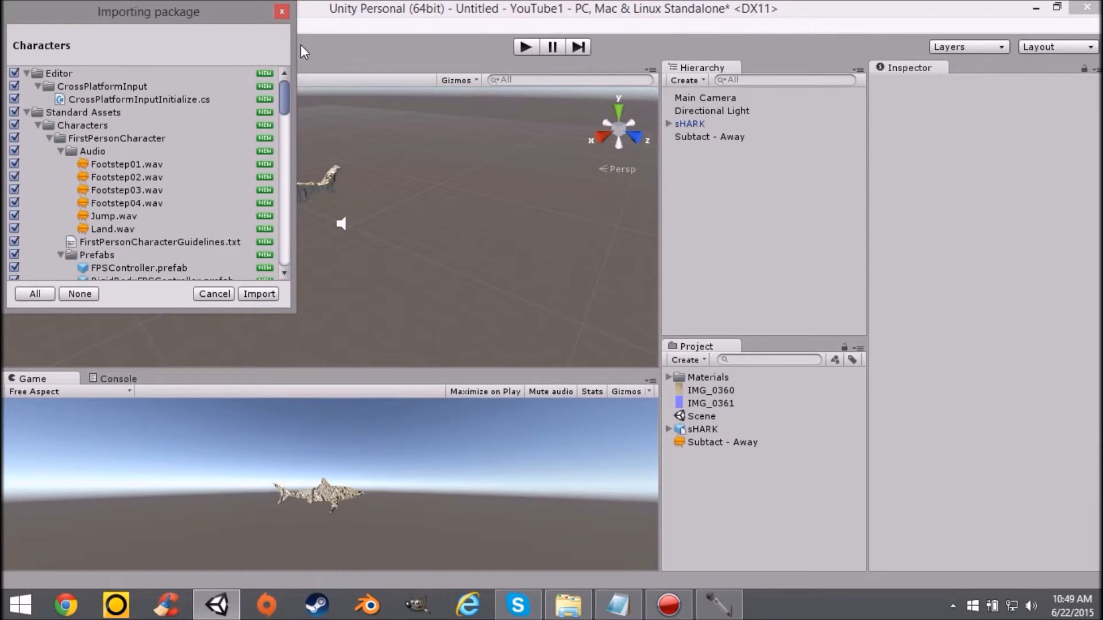
pyautogui.click(258, 293)
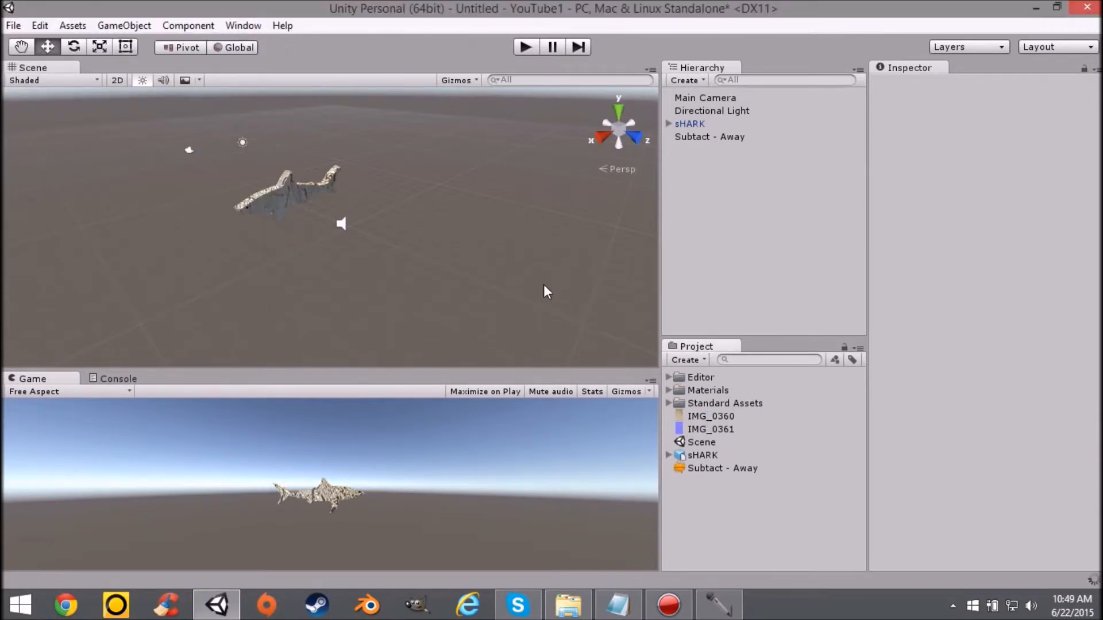
# Place the FPSController prefab from the FirstPersonCharacter assets in the scene beside the shark.
pyautogui.click(668, 403)
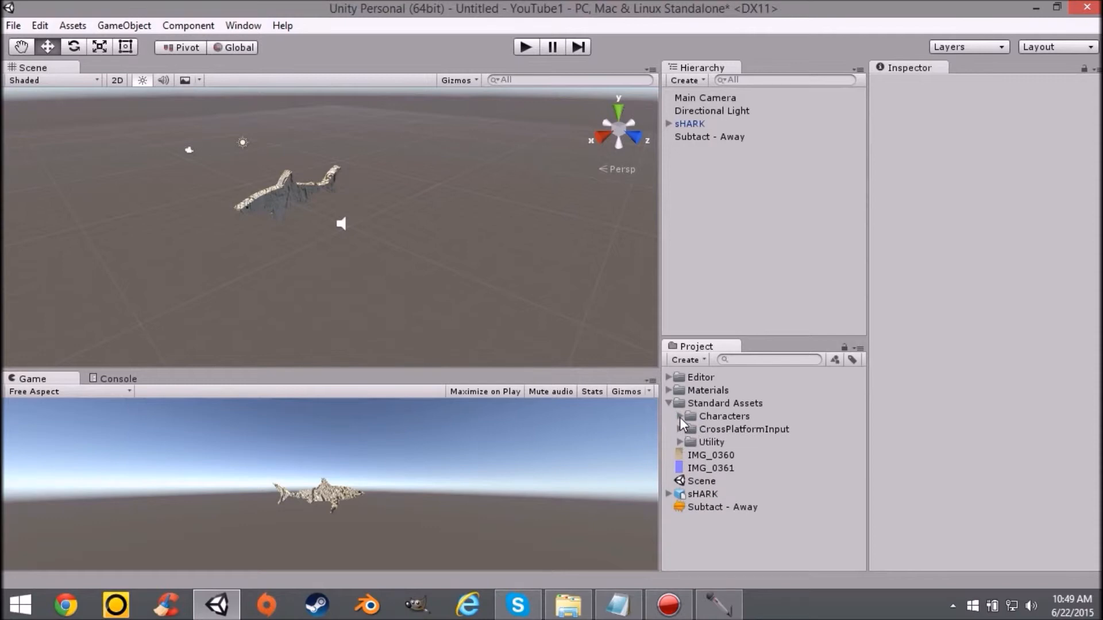
pyautogui.click(680, 416)
pyautogui.click(692, 429)
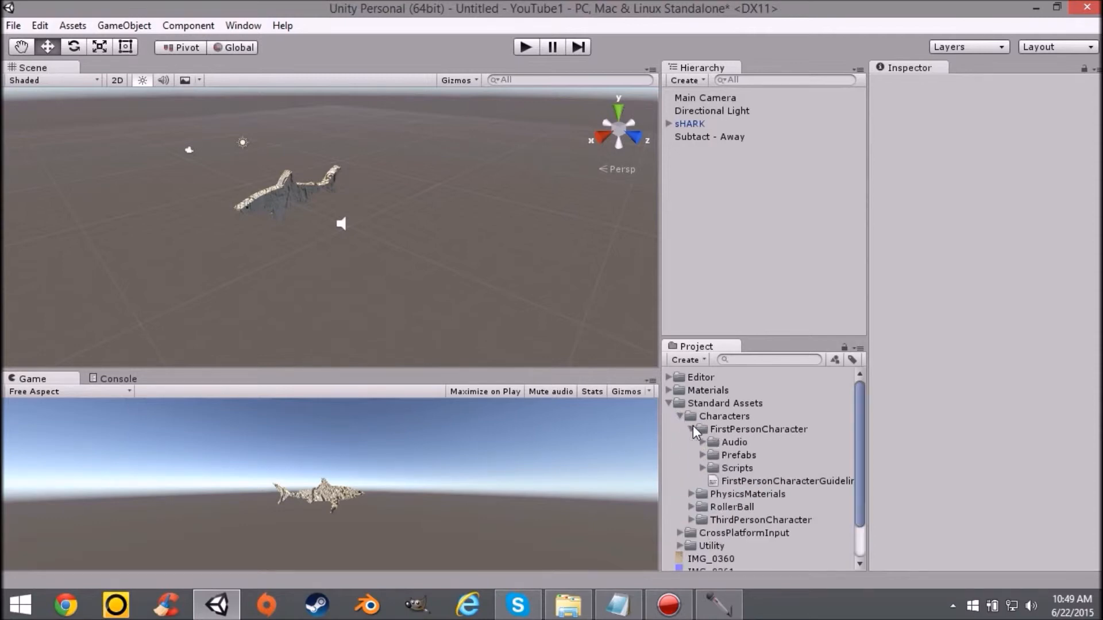
pyautogui.click(702, 467)
pyautogui.click(702, 467)
pyautogui.click(702, 455)
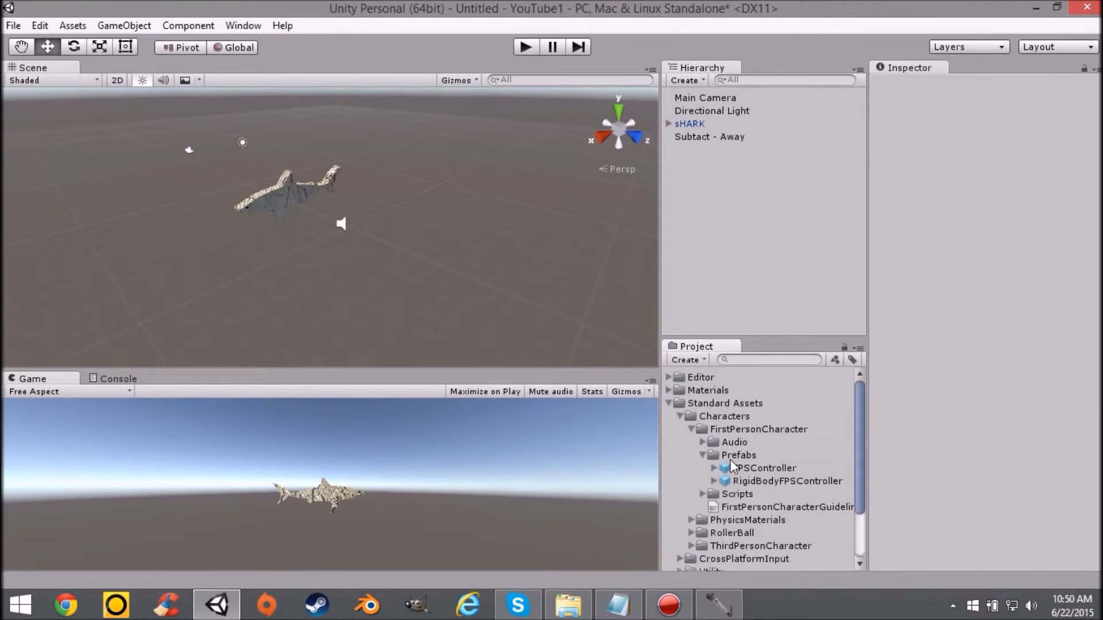
pyautogui.moveTo(756, 466); pyautogui.dragTo(376, 209)
pyautogui.scroll(-3, 405, 224)
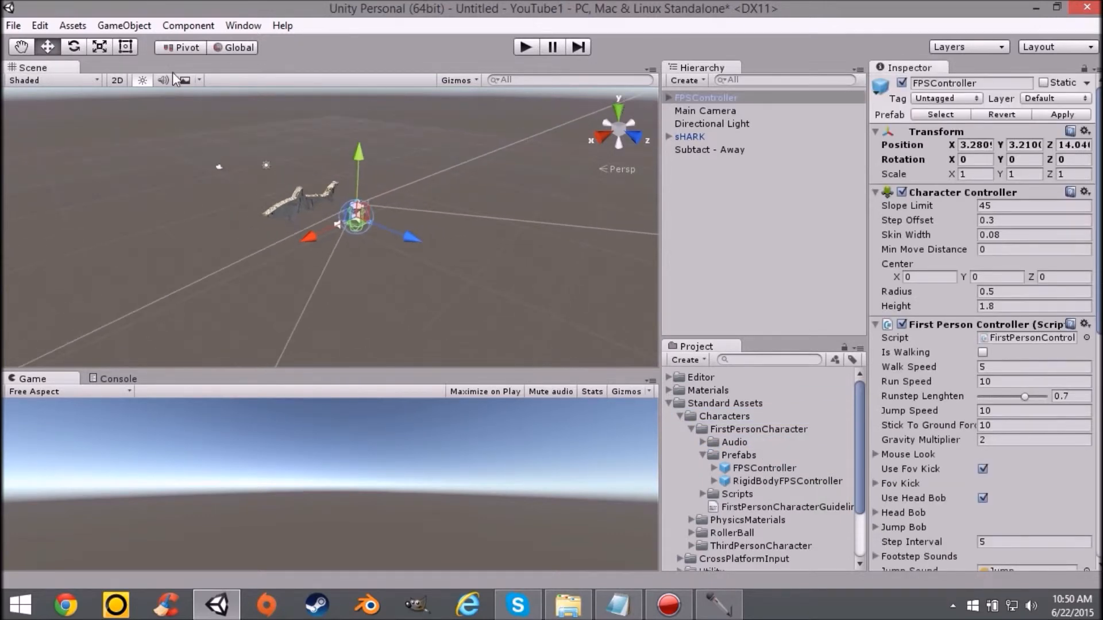
# Create a 3D cube in the scene to serve as the floor beneath the shark and the FPSController.
pyautogui.click(684, 80)
pyautogui.moveTo(741, 135)
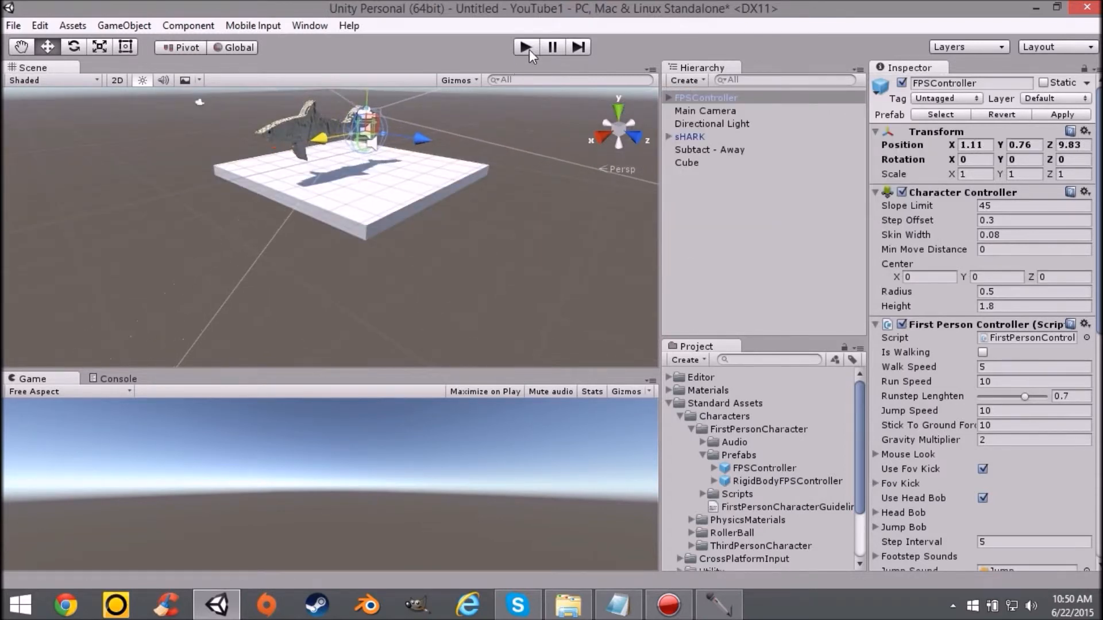
# Play-test the scene by walking the first-person controller around the platform and looking at the shark, and stop the game.
pyautogui.click(526, 47)
pyautogui.press('a')
pyautogui.press('w')
pyautogui.press('s')
pyautogui.press('d')
pyautogui.press('w')
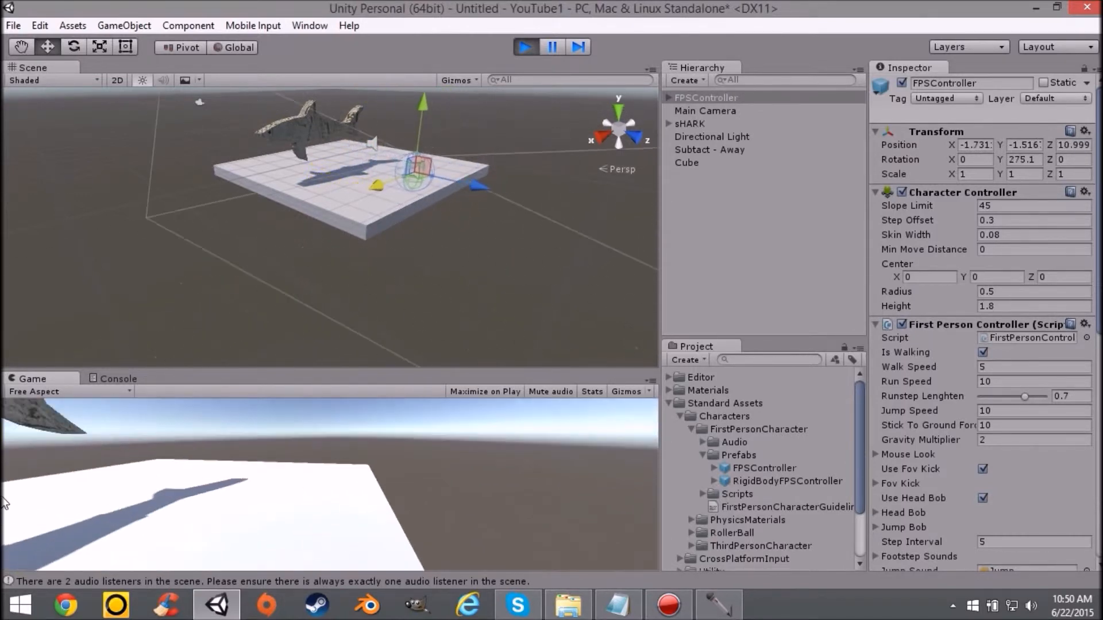
pyautogui.press('a')
pyautogui.press('w')
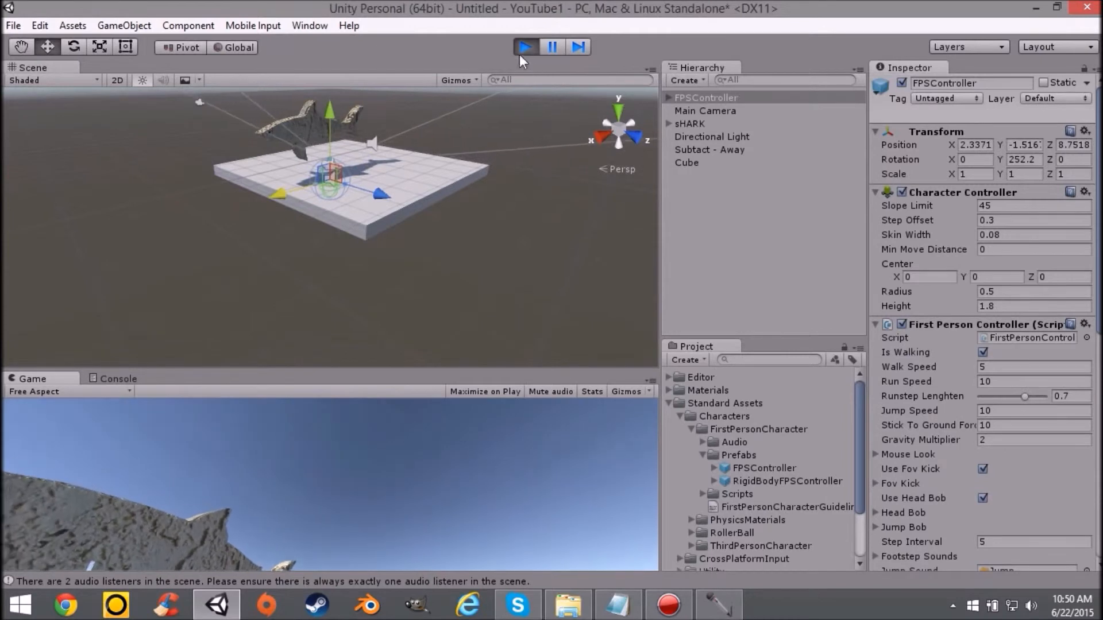
pyautogui.click(524, 49)
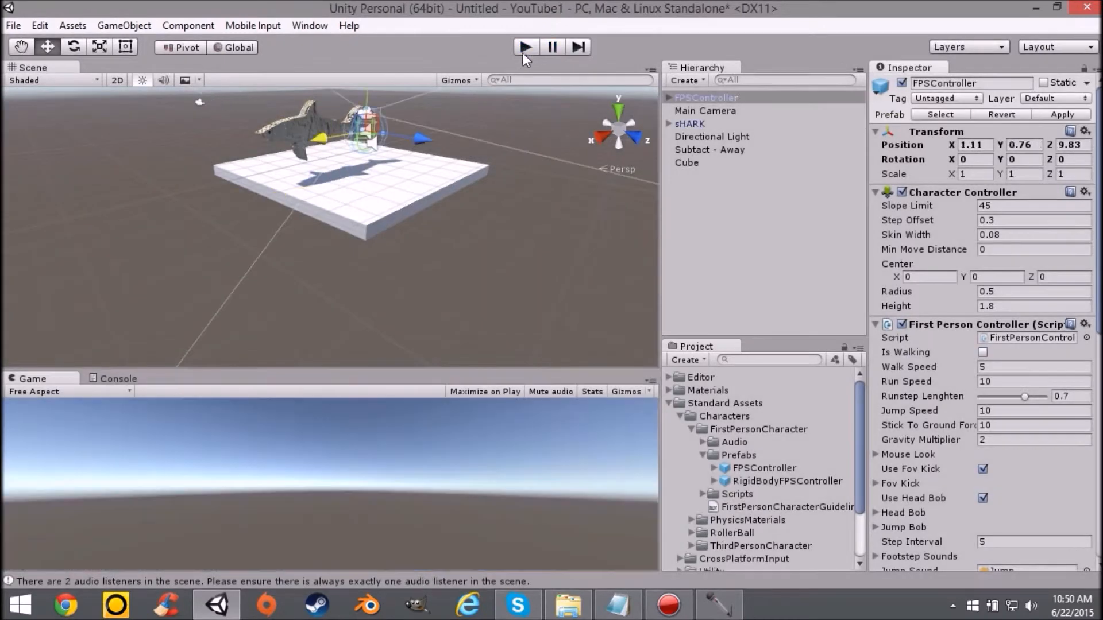
# Collapse the Standard Assets folder in the project and check which asset packages are available to import.
pyautogui.click(691, 429)
pyautogui.click(670, 404)
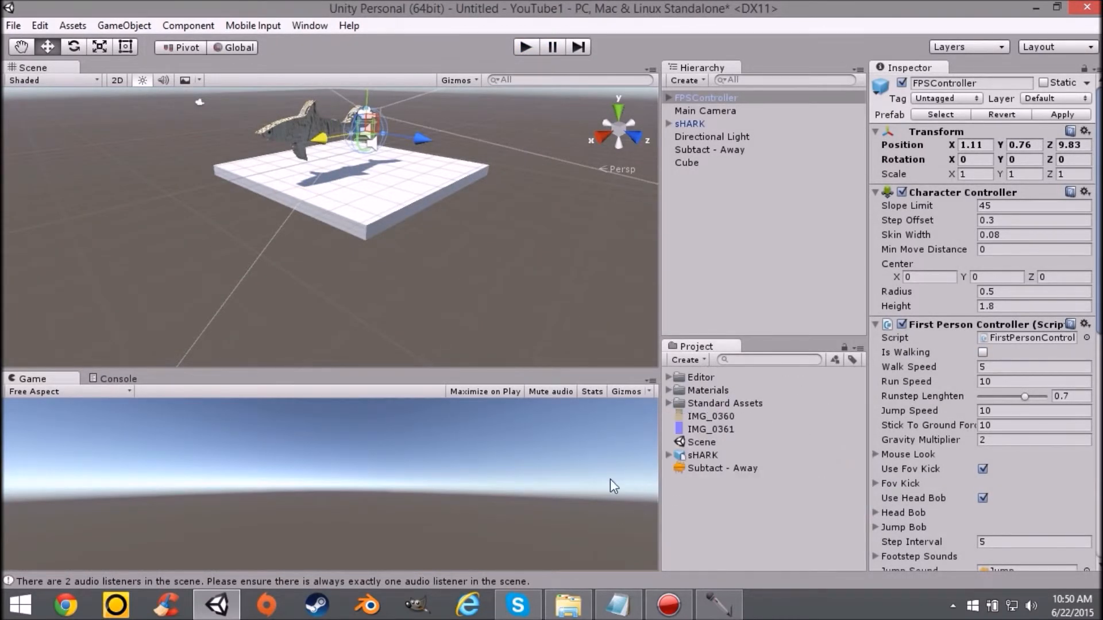
pyautogui.rightClick(720, 543)
pyautogui.moveTo(793, 362)
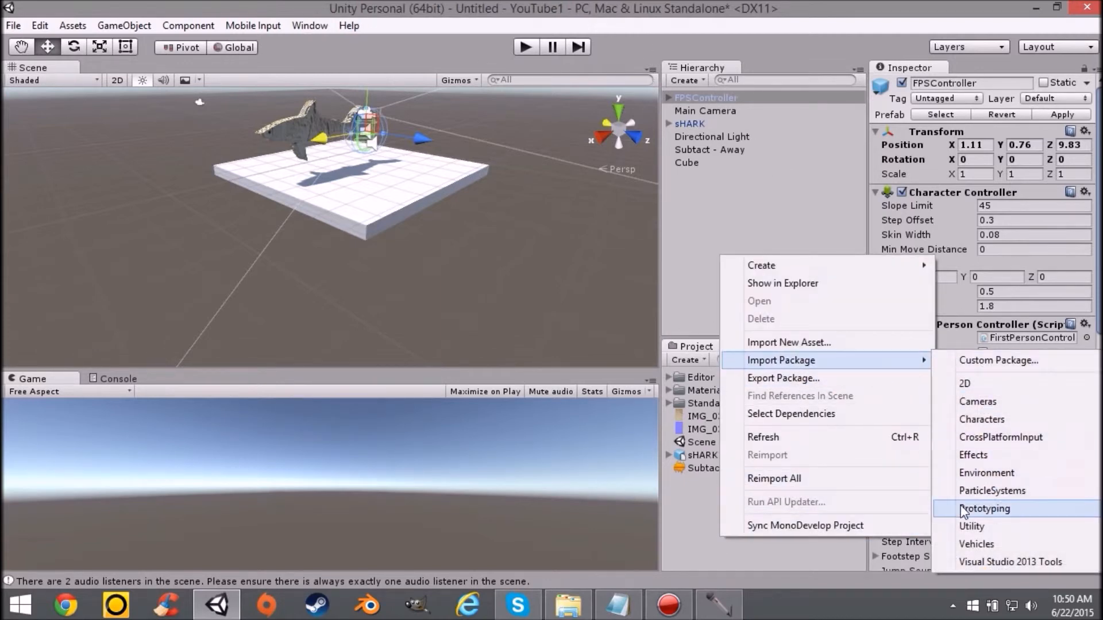
pyautogui.click(663, 414)
# Open the Asset Store window and move it up to the upper edge of the screen.
pyautogui.scroll(5, 308, 224)
pyautogui.moveTo(309, 224); pyautogui.dragTo(335, 314, button='middle')
pyautogui.scroll(2, 487, 153)
pyautogui.click(164, 26)
pyautogui.moveTo(349, 25)
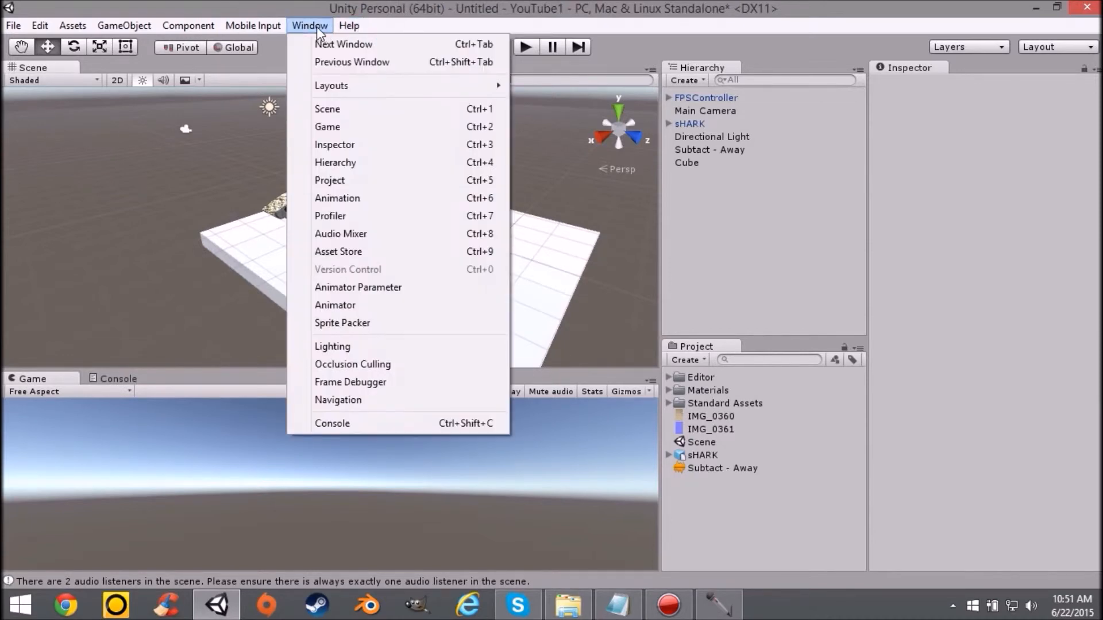
pyautogui.click(474, 255)
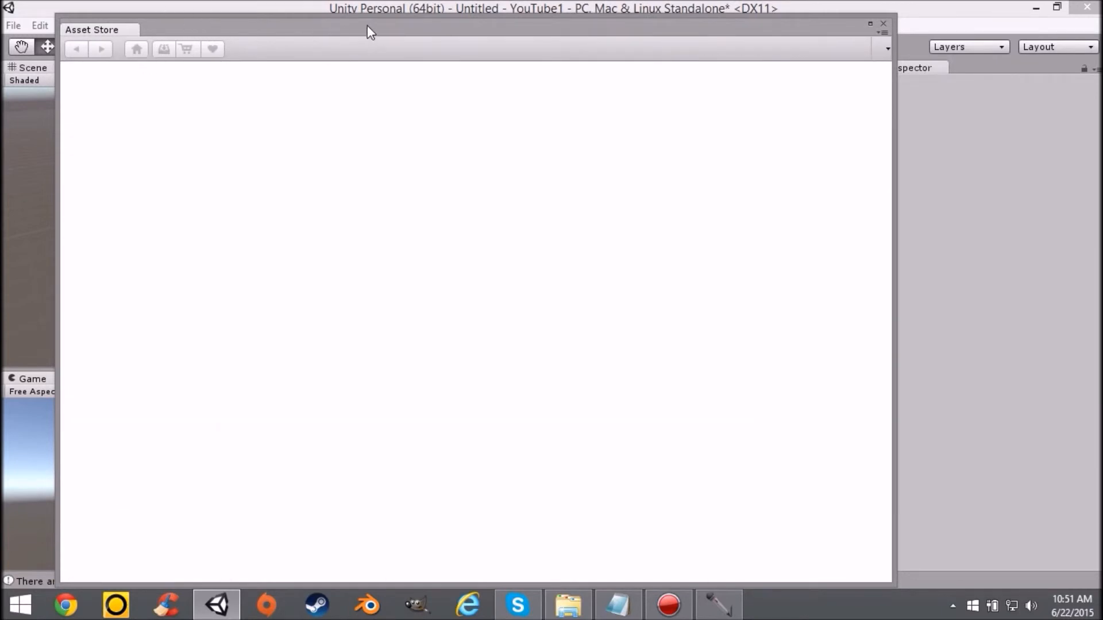
pyautogui.moveTo(327, 33); pyautogui.dragTo(335, 13)
# Browse the Asset Store's home page down to the end of its listings and return to the beginning.
pyautogui.scroll(-5, 460, 133)
pyautogui.scroll(5, 509, 192)
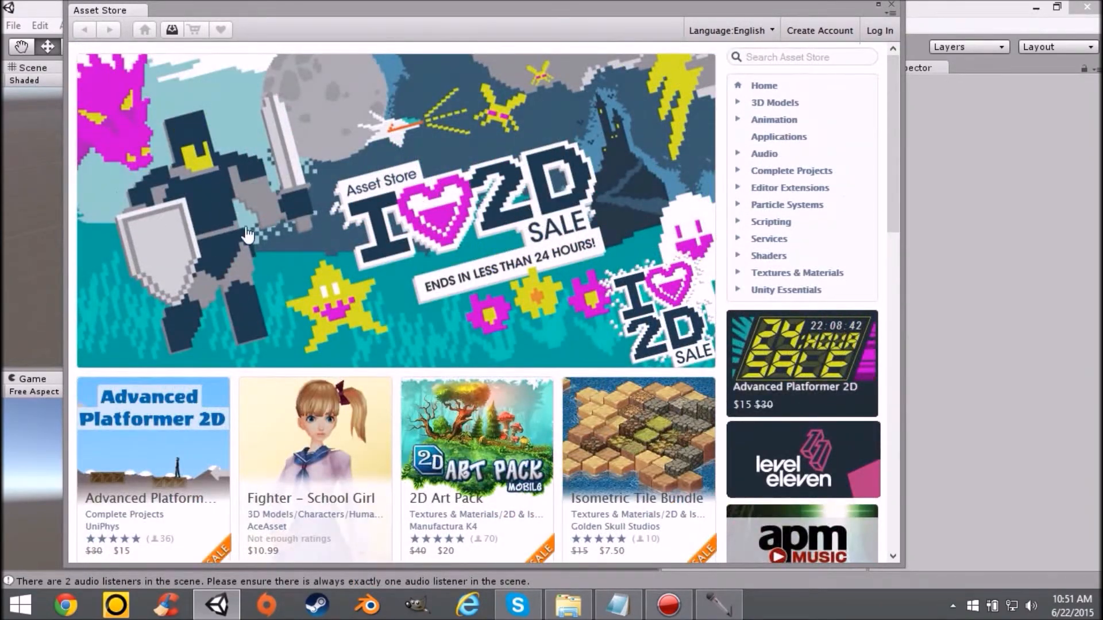
pyautogui.moveTo(897, 158); pyautogui.dragTo(852, 444)
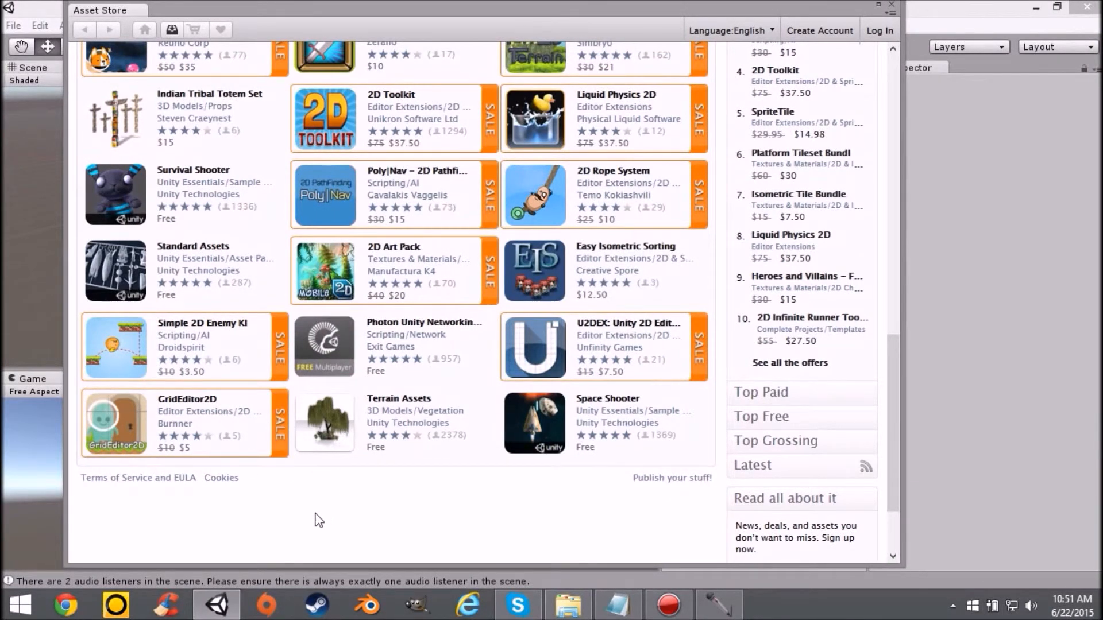
pyautogui.moveTo(894, 371); pyautogui.dragTo(839, 109)
# Show the Weapons category of the Asset Store, found within Props under 3D Models.
pyautogui.click(773, 104)
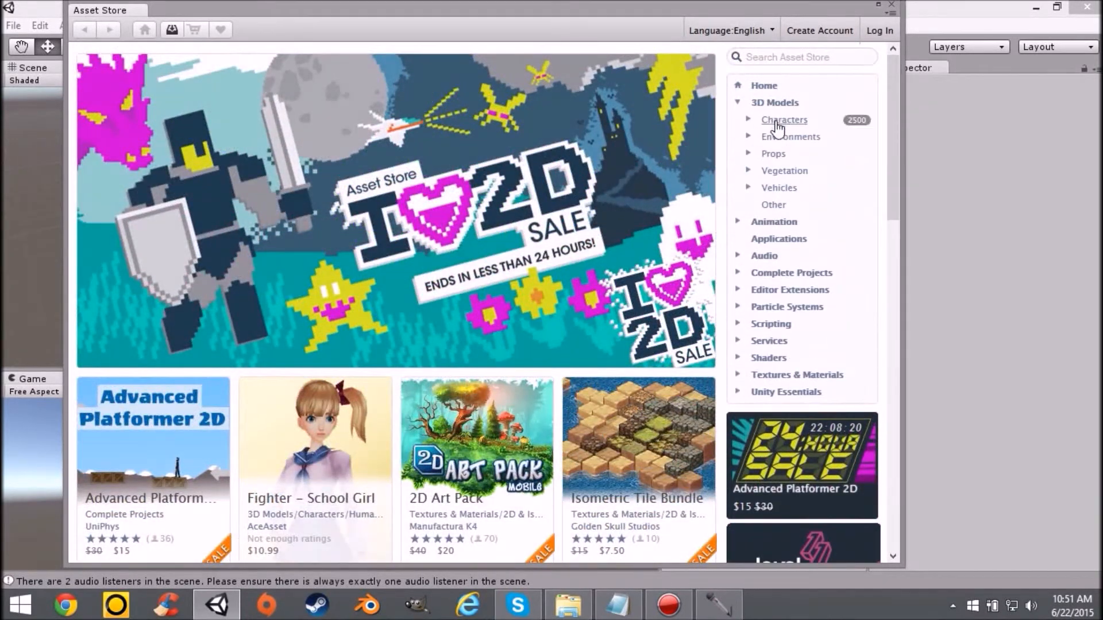
pyautogui.click(751, 153)
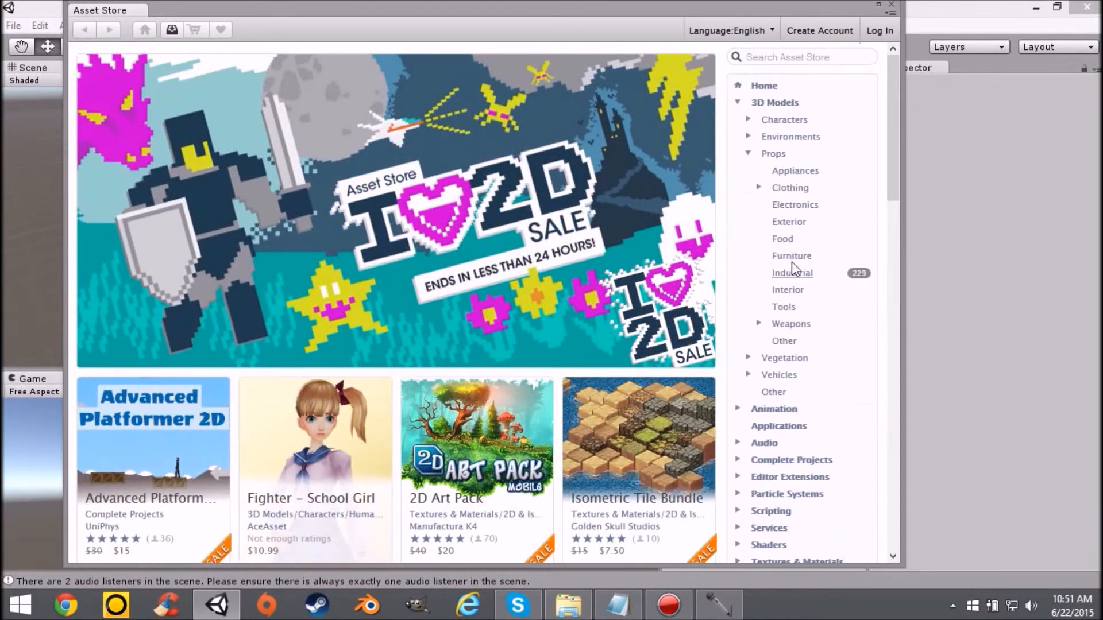
pyautogui.click(791, 325)
pyautogui.scroll(-1, 387, 276)
pyautogui.scroll(1, 385, 282)
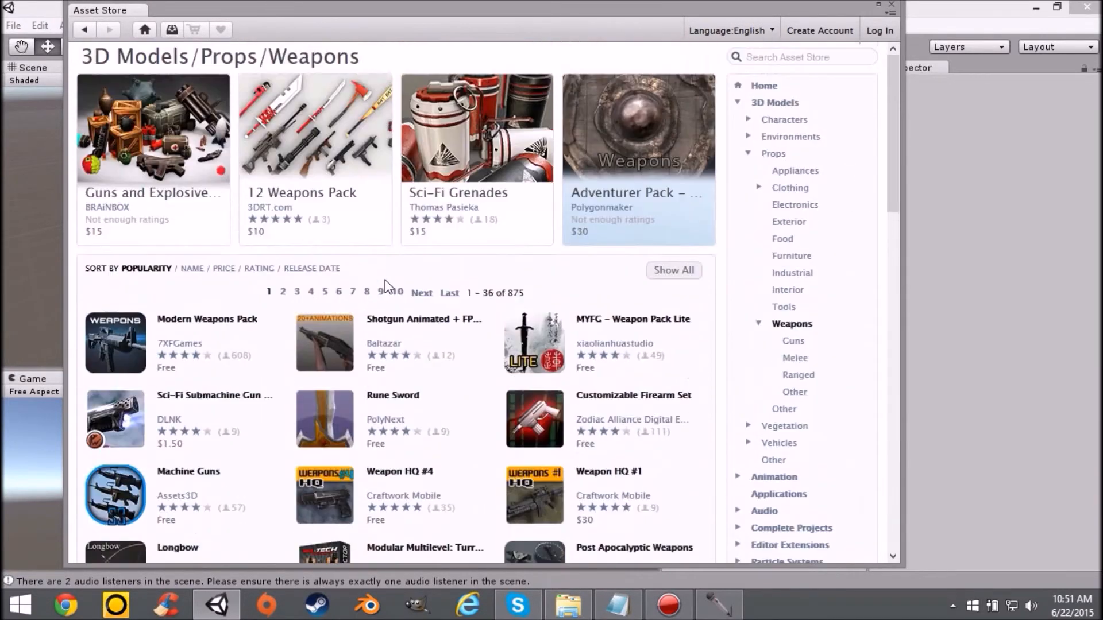
# Look through the weapons listing and open the details page of the free Modern Weapons Pack.
pyautogui.scroll(-5, 501, 300)
pyautogui.scroll(5, 463, 364)
pyautogui.click(175, 321)
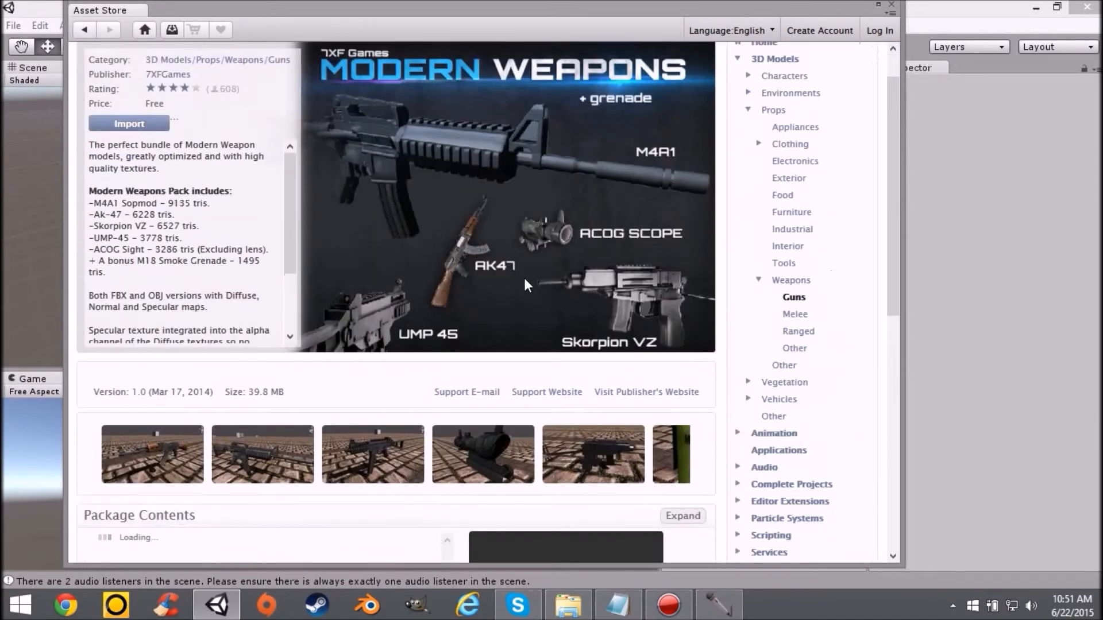
# Try to import the Modern Weapons Pack into the project, and cancel the Unity account login.
pyautogui.scroll(-2, 522, 276)
pyautogui.scroll(2, 345, 241)
pyautogui.click(128, 168)
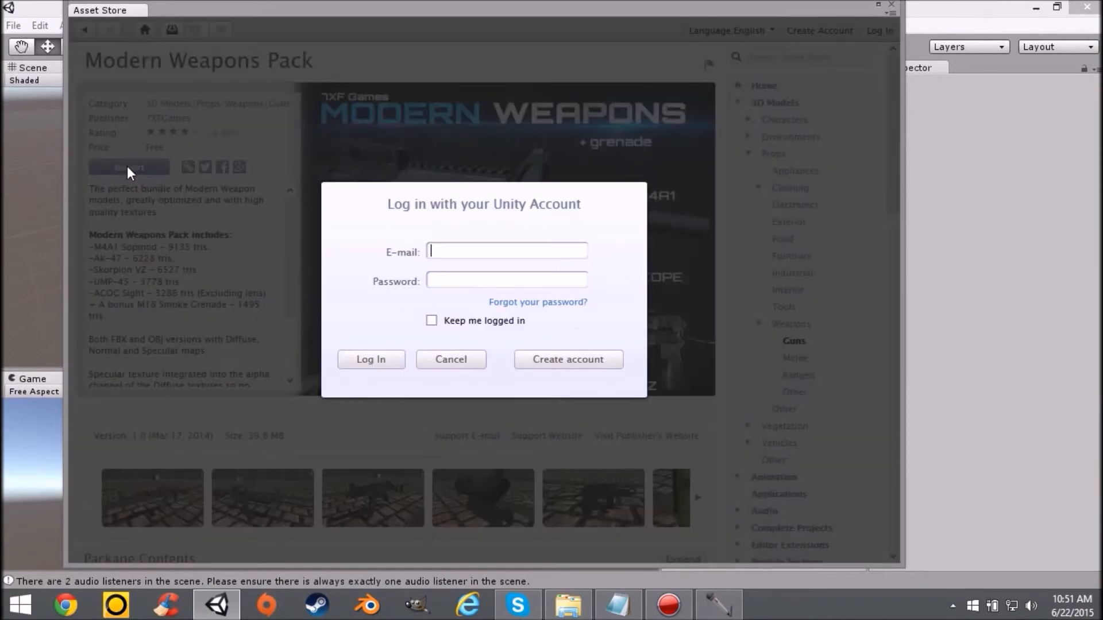
pyautogui.click(451, 360)
# Review the Modern Weapons Pack's description and package contents, and close the Asset Store window.
pyautogui.scroll(-5, 543, 224)
pyautogui.scroll(5, 550, 244)
pyautogui.scroll(-5, 551, 244)
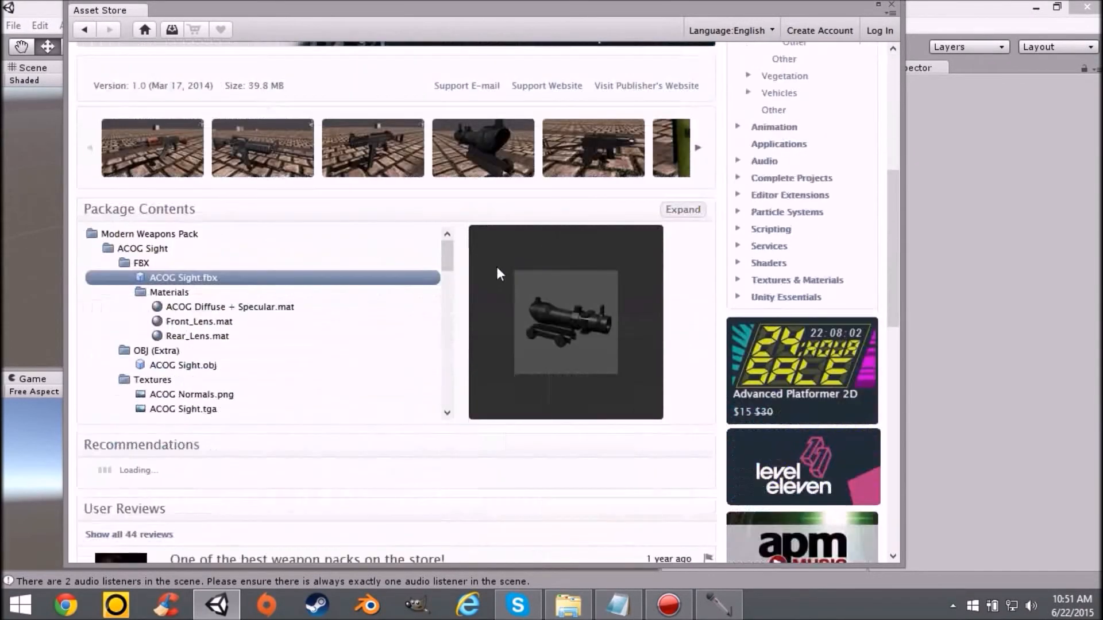
pyautogui.scroll(5, 516, 259)
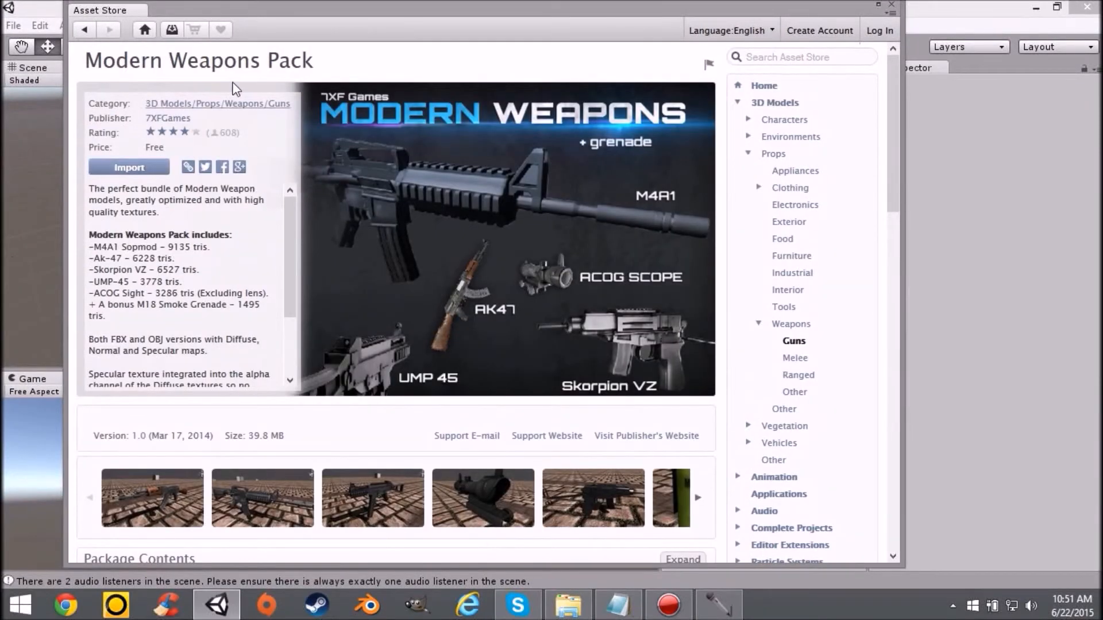
pyautogui.moveTo(362, 28); pyautogui.dragTo(367, 32)
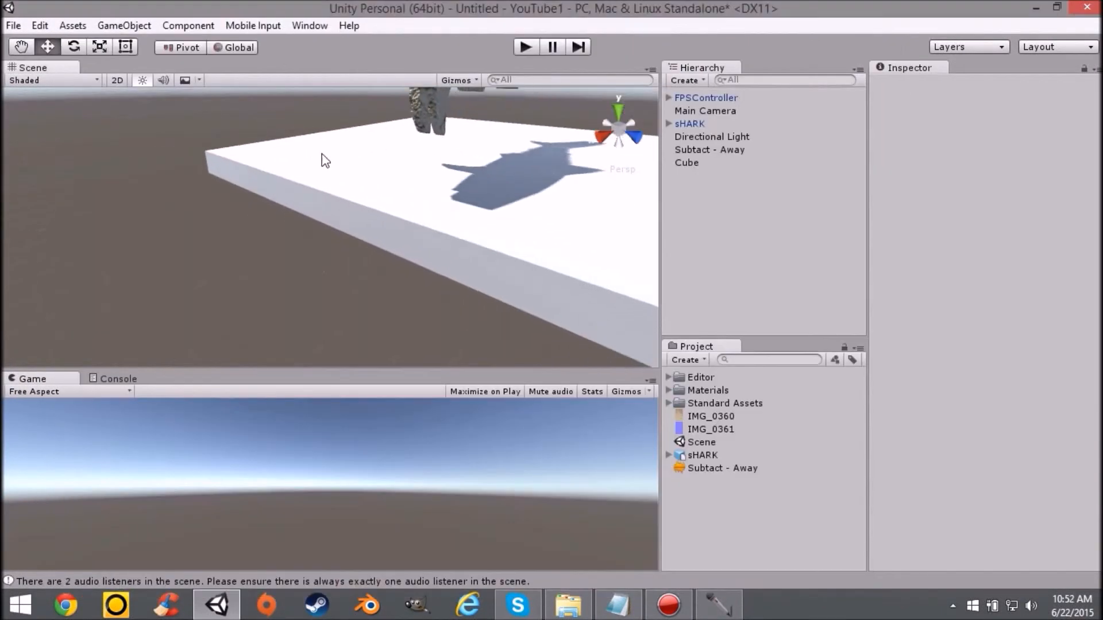
pyautogui.moveTo(326, 160); pyautogui.dragTo(280, 257)
pyautogui.moveTo(281, 257); pyautogui.dragTo(284, 259, button='middle')
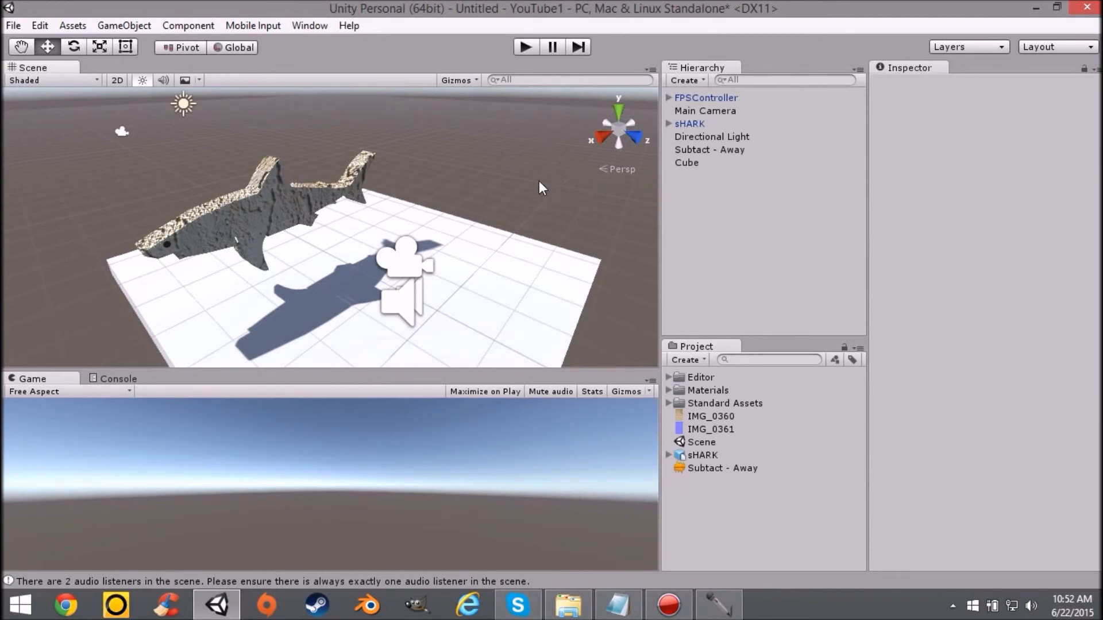
pyautogui.scroll(-5, 539, 180)
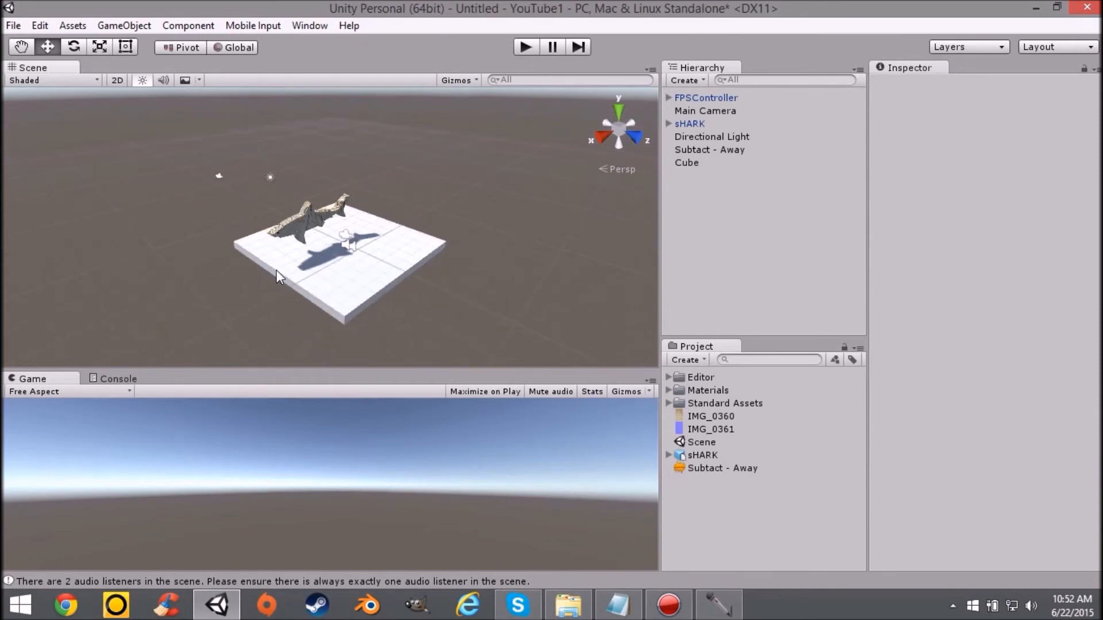
pyautogui.scroll(6, 282, 285)
pyautogui.moveTo(287, 295); pyautogui.dragTo(524, 187, button='middle')
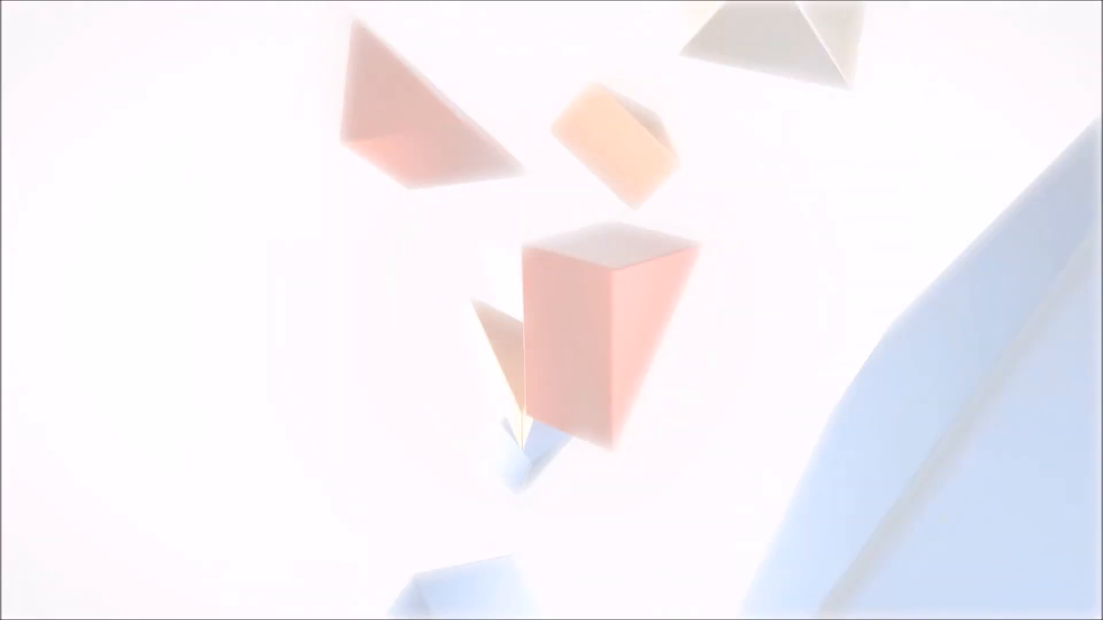